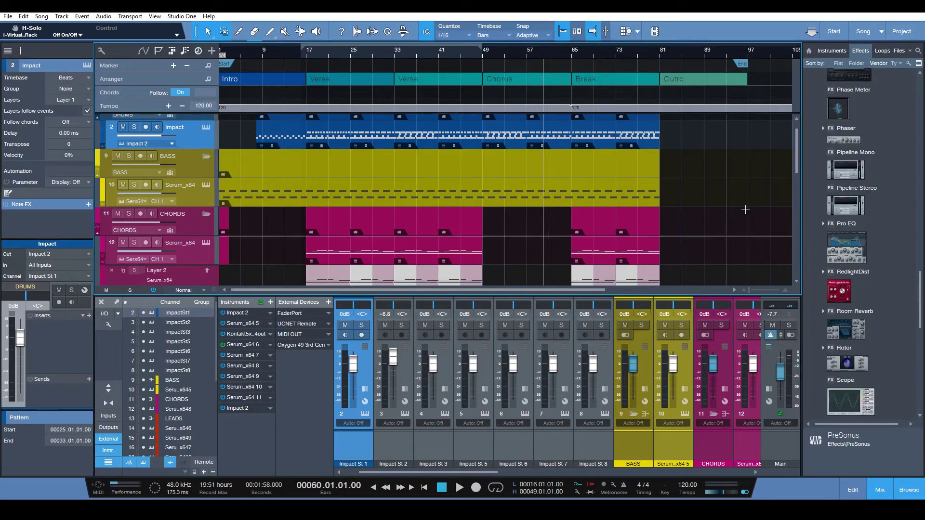
Step: Examine the whole arrangement, from the DRUMS, BASS, CHORDS and LEADS folders down to the FX and sample tracks
{"action": "left_click_drag", "start_coordinate": [514, 292], "coordinate": [520, 312]}
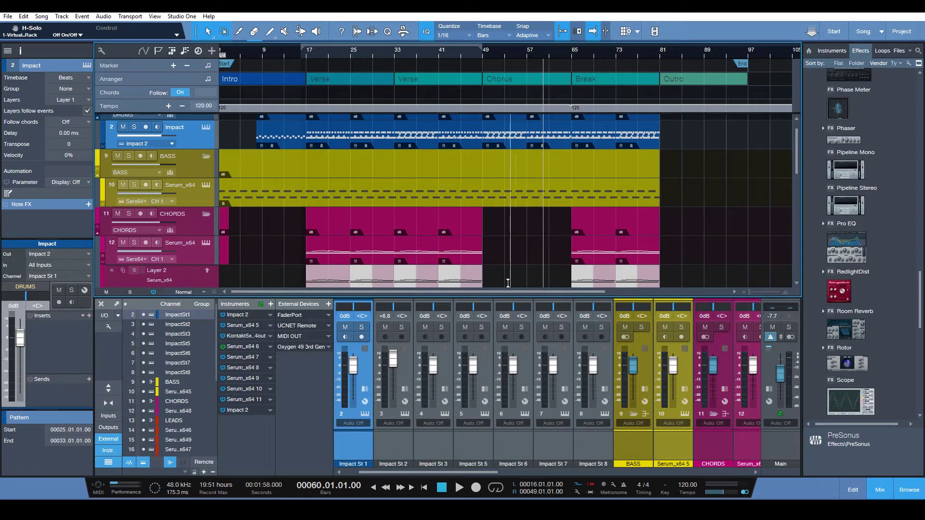
{"action": "left_click_drag", "start_coordinate": [501, 296], "coordinate": [529, 327]}
{"action": "scroll", "coordinate": [707, 238], "scroll_direction": "down", "scroll_amount": 4}
{"action": "scroll", "coordinate": [706, 246], "scroll_direction": "up", "scroll_amount": 5}
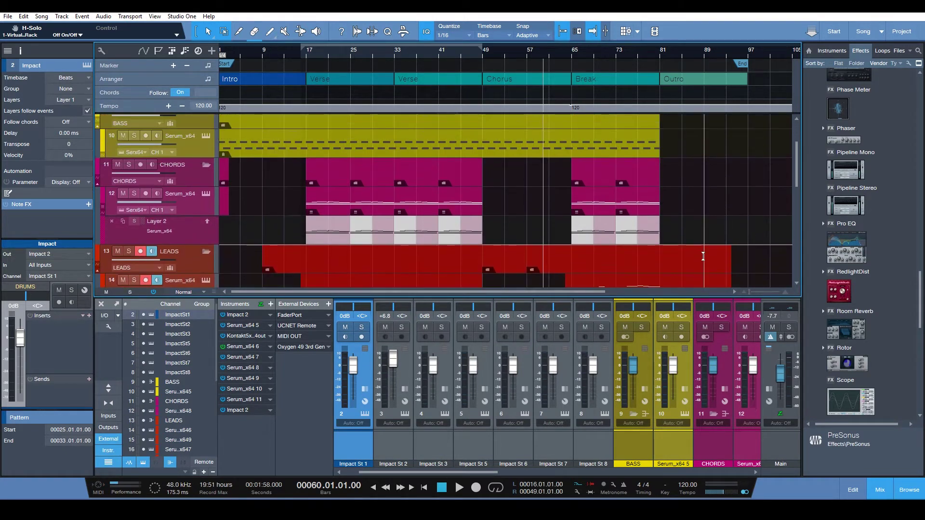
{"action": "scroll", "coordinate": [704, 256], "scroll_direction": "down", "scroll_amount": 2}
{"action": "scroll", "coordinate": [704, 257], "scroll_direction": "up", "scroll_amount": 2}
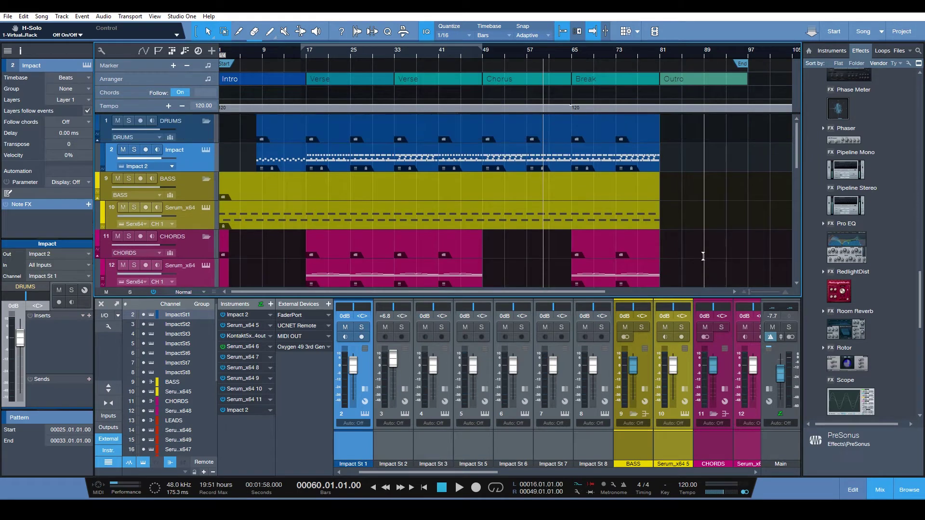
{"action": "scroll", "coordinate": [703, 257], "scroll_direction": "down", "scroll_amount": 2}
{"action": "scroll", "coordinate": [704, 256], "scroll_direction": "up", "scroll_amount": 2}
{"action": "scroll", "coordinate": [740, 144], "scroll_direction": "down", "scroll_amount": 5}
{"action": "scroll", "coordinate": [740, 142], "scroll_direction": "down", "scroll_amount": 5}
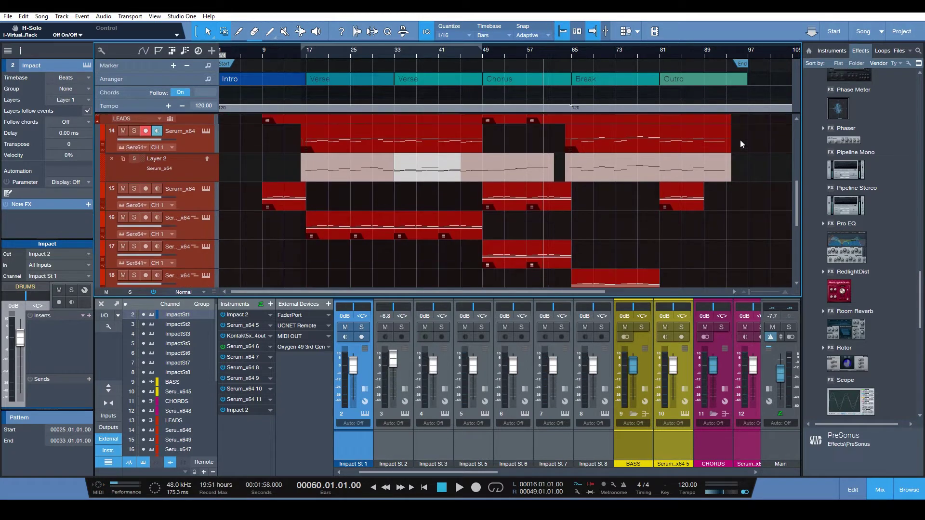
{"action": "scroll", "coordinate": [740, 143], "scroll_direction": "down", "scroll_amount": 2}
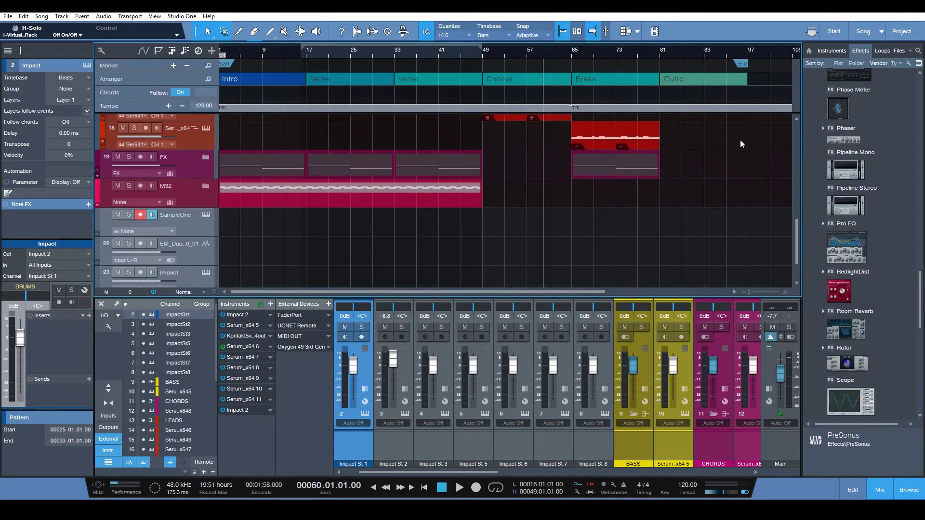
{"action": "scroll", "coordinate": [747, 179], "scroll_direction": "up", "scroll_amount": 7}
{"action": "scroll", "coordinate": [747, 178], "scroll_direction": "up", "scroll_amount": 5}
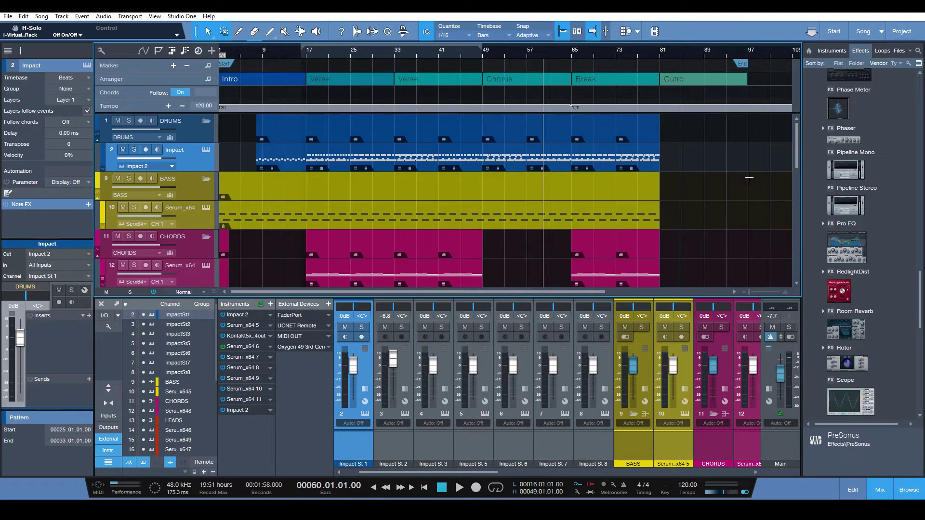
{"action": "scroll", "coordinate": [748, 177], "scroll_direction": "down", "scroll_amount": 6}
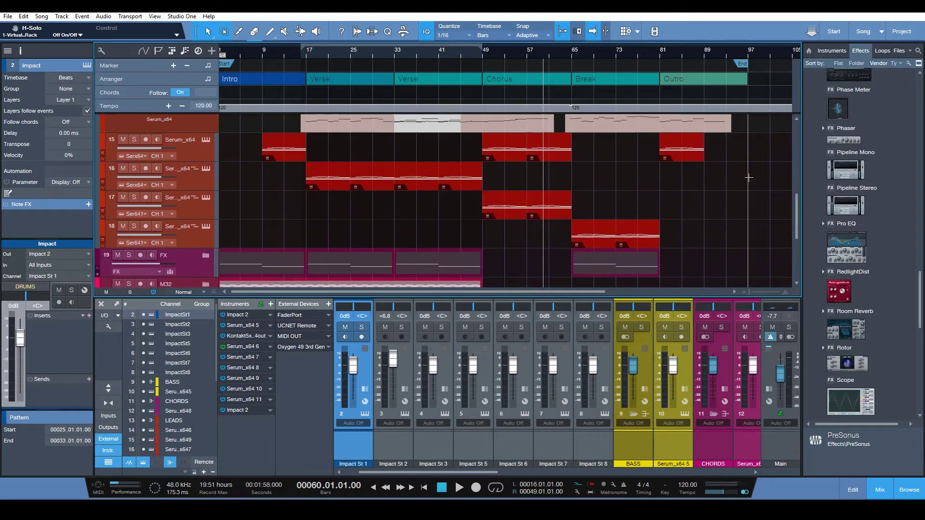
{"action": "scroll", "coordinate": [748, 178], "scroll_direction": "up", "scroll_amount": 6}
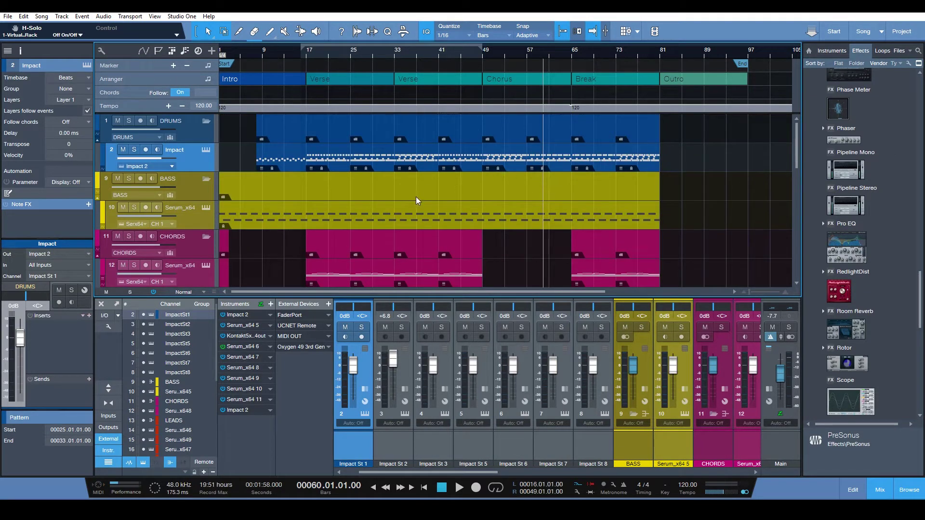
Step: Open the Impact drum pattern starting at bar 17 in the Pattern editor and enlarge the editor to show its notes
{"action": "double_click", "coordinate": [345, 161]}
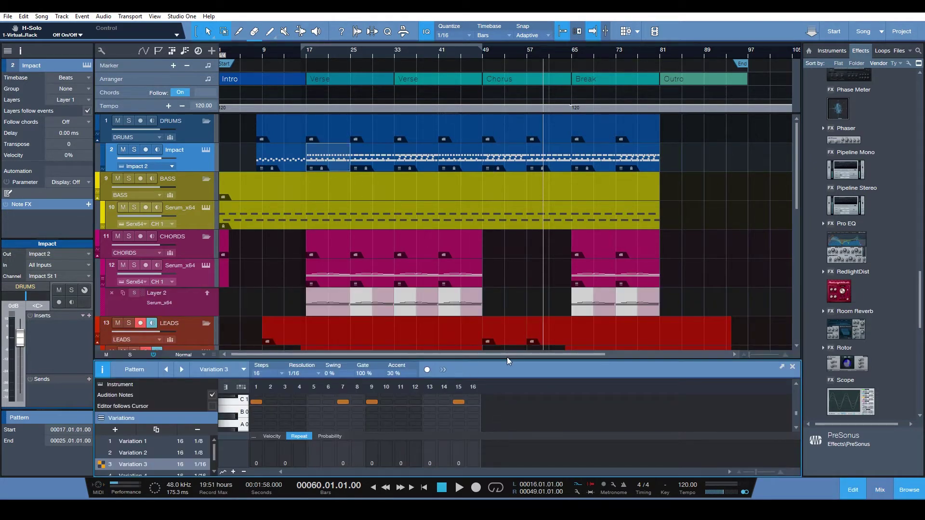
{"action": "mouse_move", "coordinate": [507, 357]}
{"action": "left_mouse_down"}
{"action": "mouse_move", "coordinate": [507, 198]}
{"action": "mouse_move", "coordinate": [507, 210]}
{"action": "left_mouse_up"}
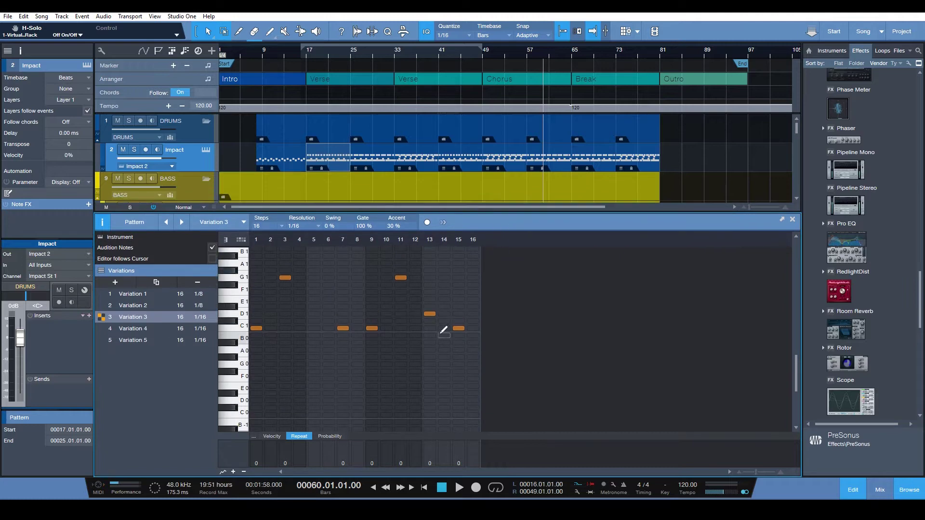
{"action": "scroll", "coordinate": [443, 332], "scroll_direction": "up", "scroll_amount": 2}
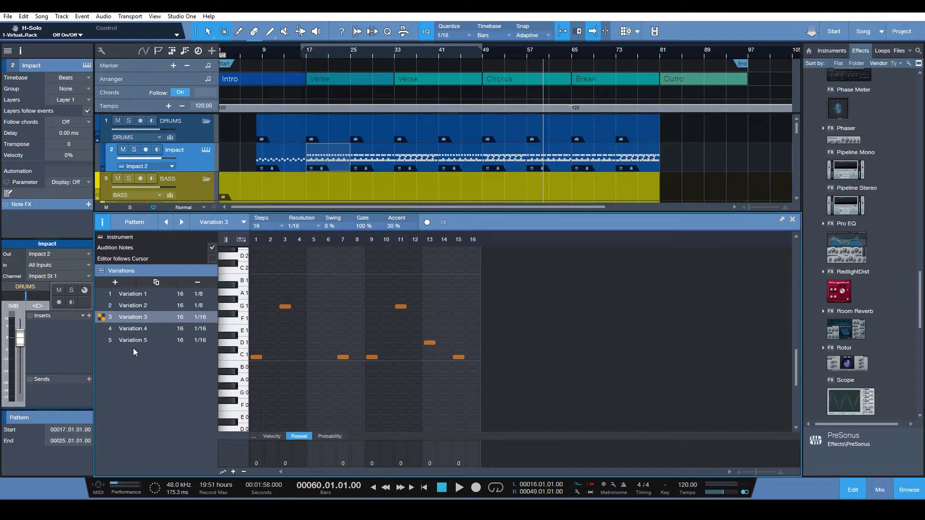
Step: View the Impact drum patterns starting at bars 25, 33, 41 and 49, and switch back to the mixer
{"action": "left_click", "coordinate": [372, 169]}
{"action": "left_click", "coordinate": [428, 162]}
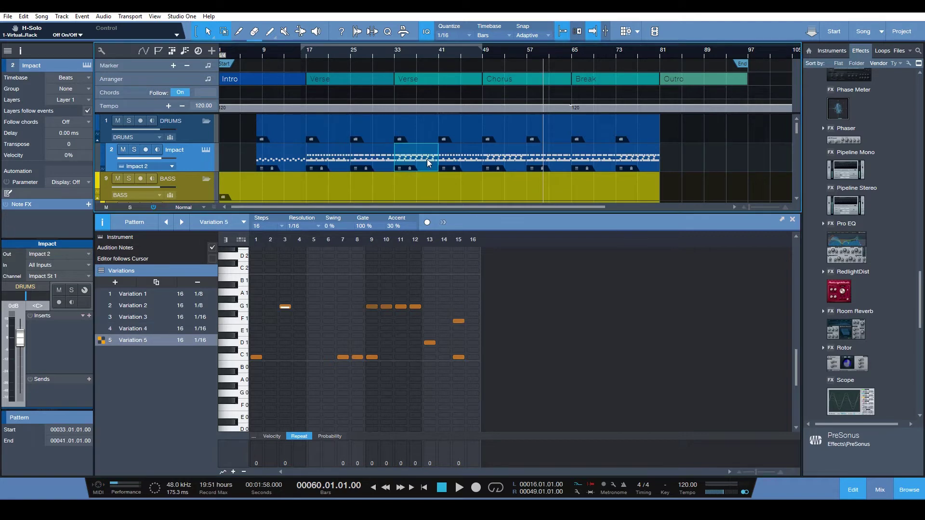
{"action": "left_click", "coordinate": [463, 159]}
{"action": "left_click", "coordinate": [515, 161]}
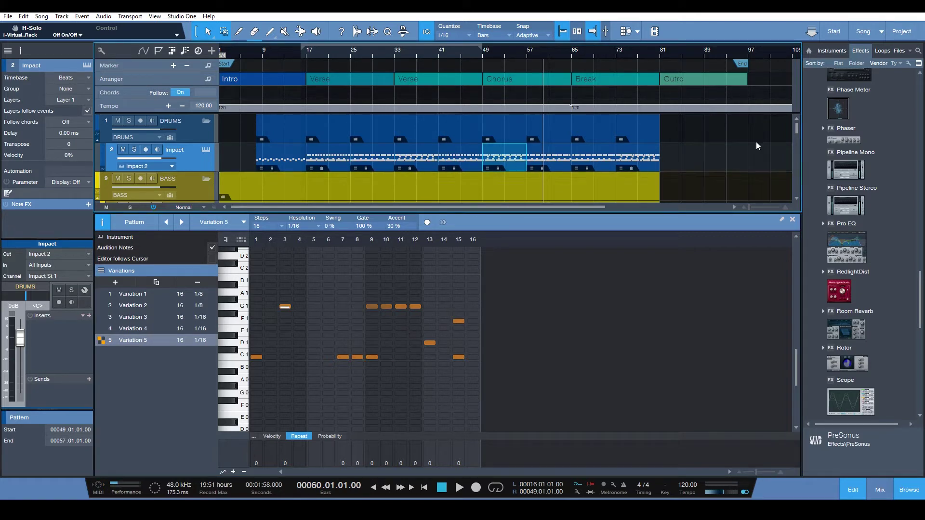
{"action": "key", "text": "F3"}
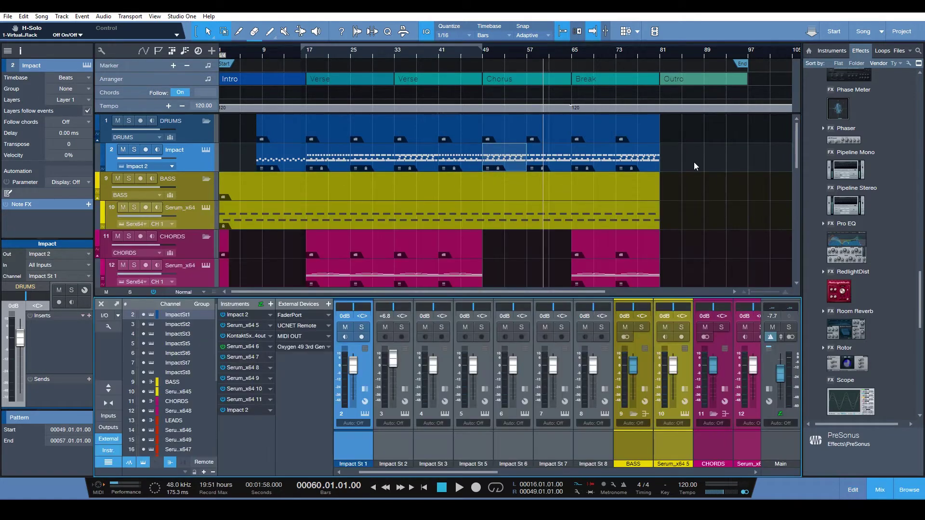
Step: Open the Serum_x64 part starting at bar 17 in the CHORDS folder in the note editor
{"action": "scroll", "coordinate": [694, 165], "scroll_direction": "down", "scroll_amount": 2}
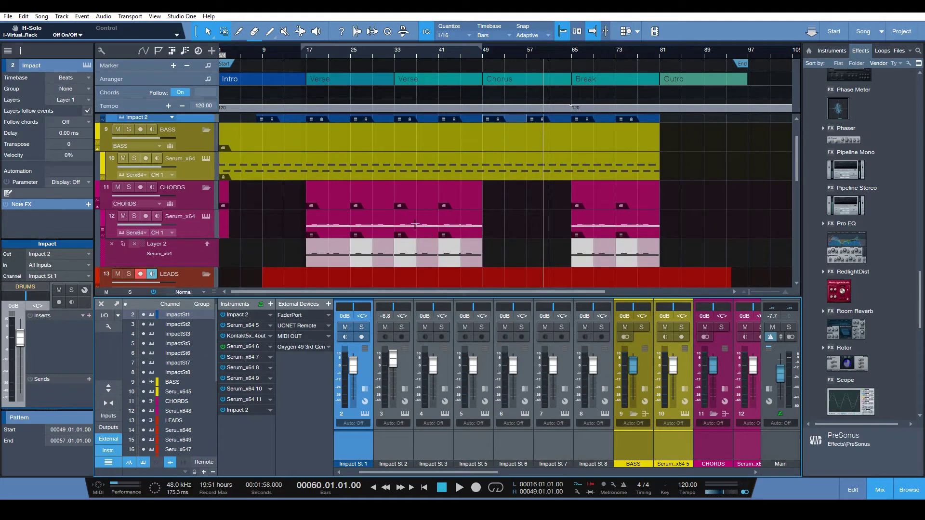
{"action": "left_click", "coordinate": [330, 230]}
{"action": "double_click", "coordinate": [330, 230]}
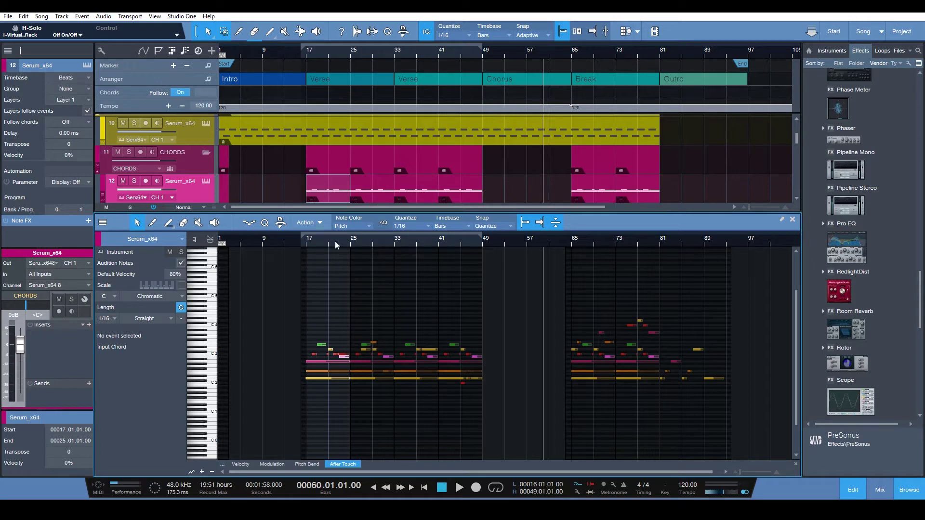
Step: Try the Velocity note color and the drum view in the note editor, returning to Pitch color and the piano view
{"action": "left_click", "coordinate": [359, 227]}
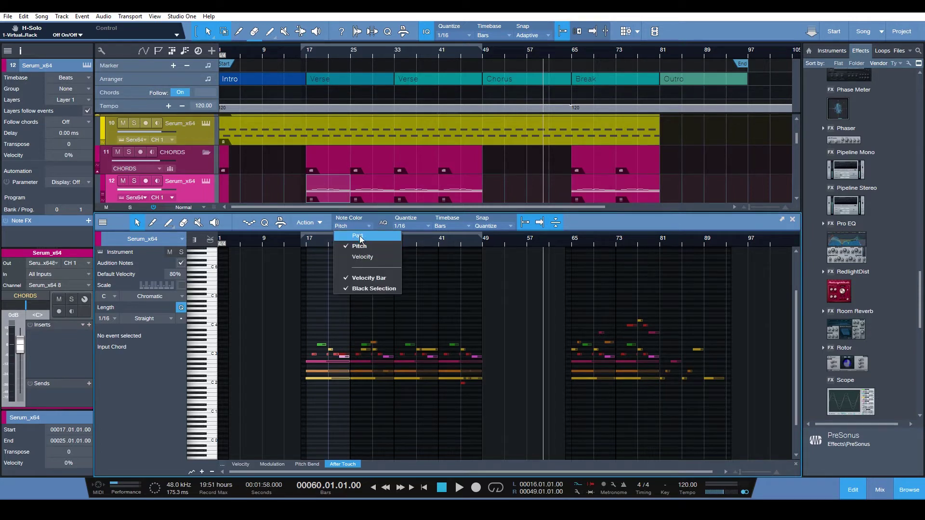
{"action": "left_click", "coordinate": [365, 257]}
{"action": "left_click", "coordinate": [349, 234]}
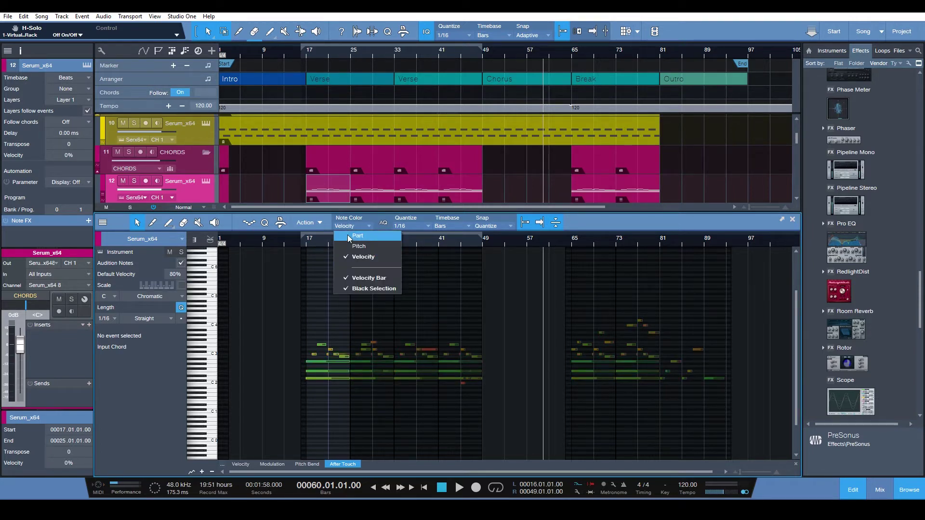
{"action": "left_click", "coordinate": [352, 247]}
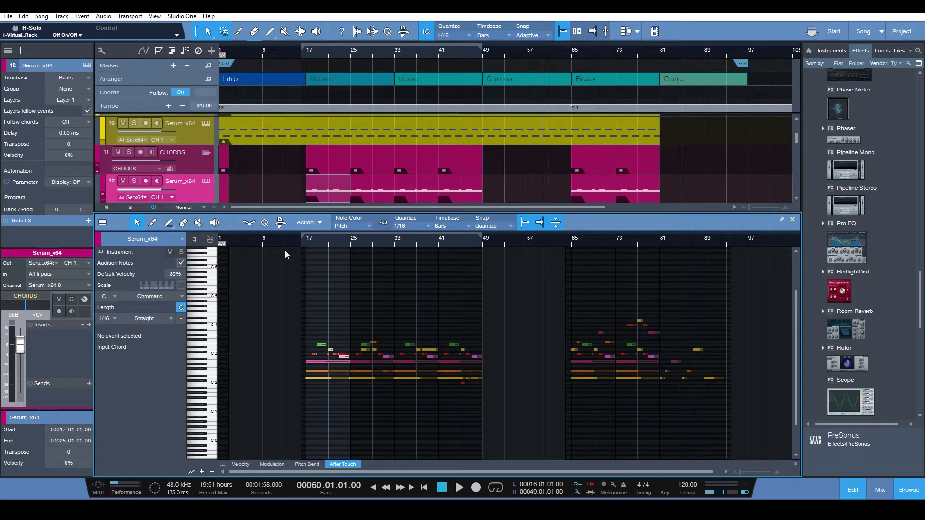
{"action": "left_click", "coordinate": [210, 239]}
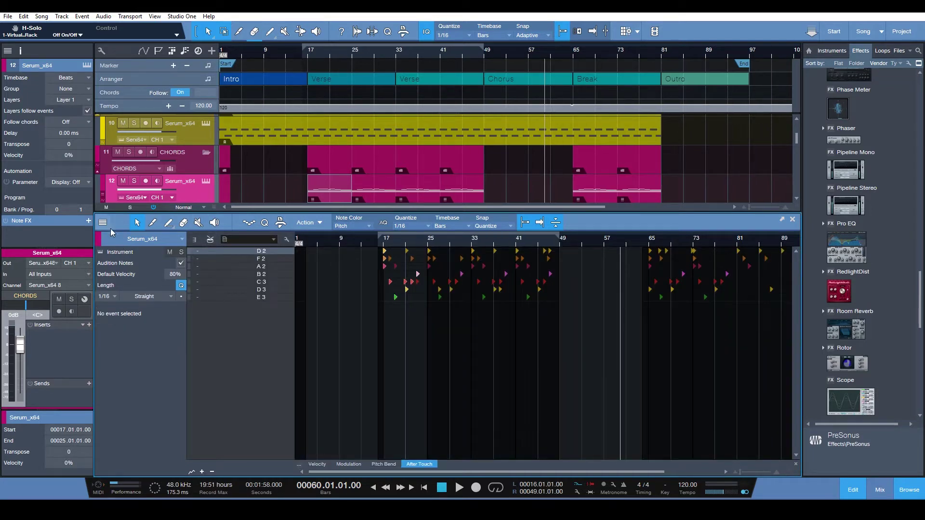
{"action": "left_click", "coordinate": [195, 239]}
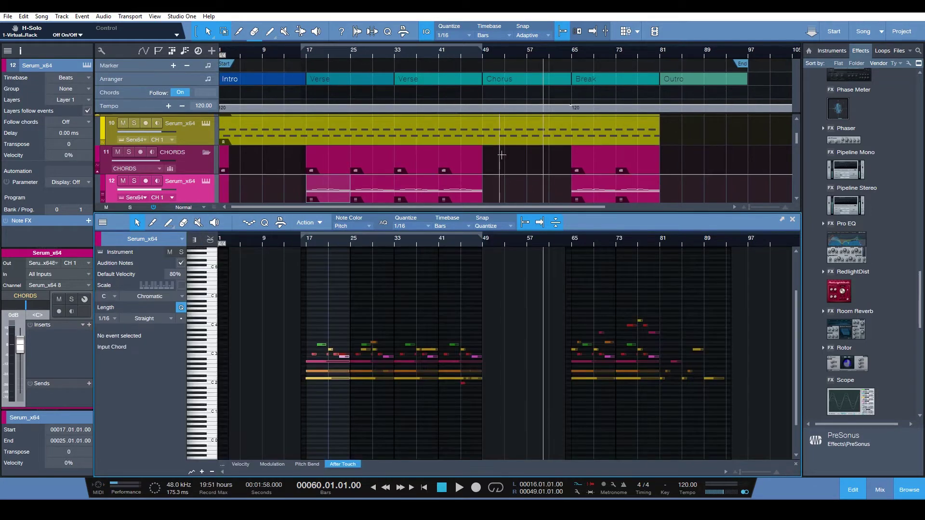
Step: Reduce the note editor's height and look over the DRUMS, BASS and CHORDS tracks in the arrangement
{"action": "left_click_drag", "start_coordinate": [503, 212], "coordinate": [504, 309]}
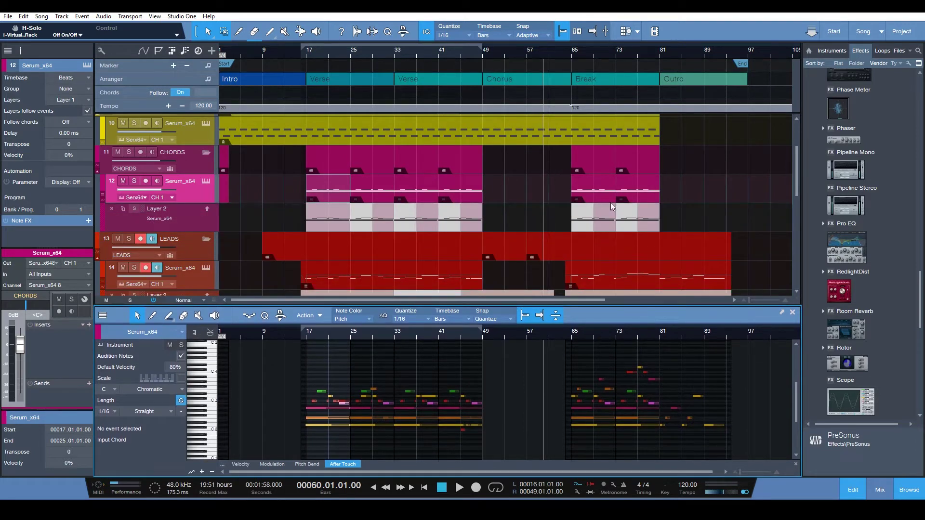
{"action": "scroll", "coordinate": [624, 196], "scroll_direction": "up", "scroll_amount": 1}
{"action": "scroll", "coordinate": [623, 196], "scroll_direction": "down", "scroll_amount": 2}
{"action": "scroll", "coordinate": [634, 193], "scroll_direction": "up", "scroll_amount": 4}
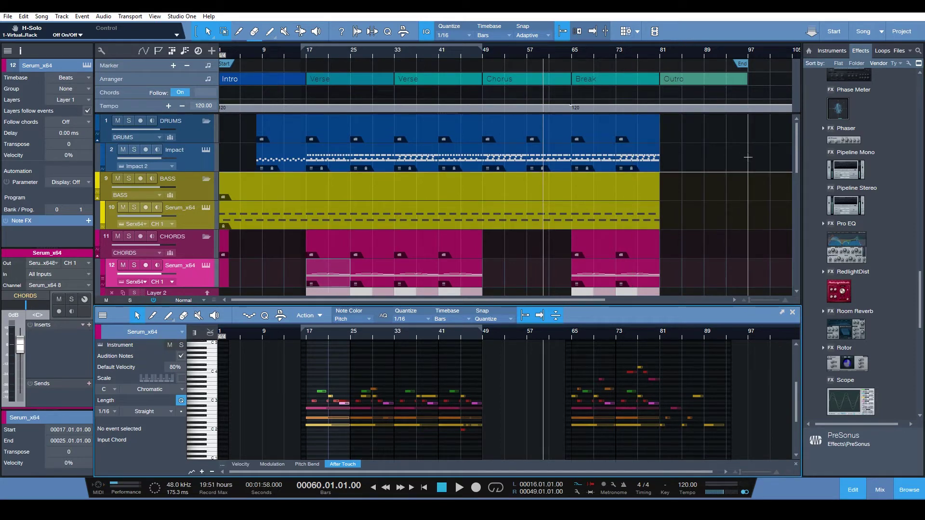
{"action": "scroll", "coordinate": [748, 159], "scroll_direction": "down", "scroll_amount": 1}
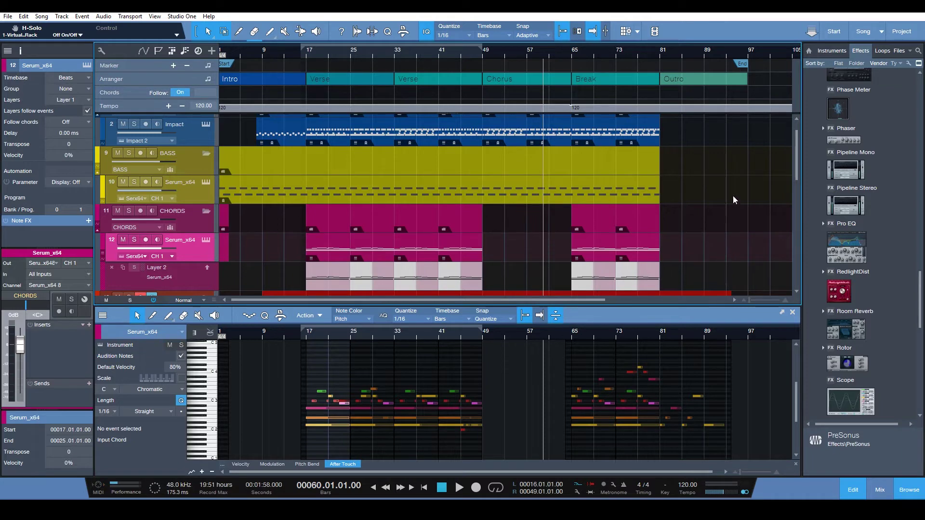
{"action": "scroll", "coordinate": [733, 196], "scroll_direction": "up", "scroll_amount": 1}
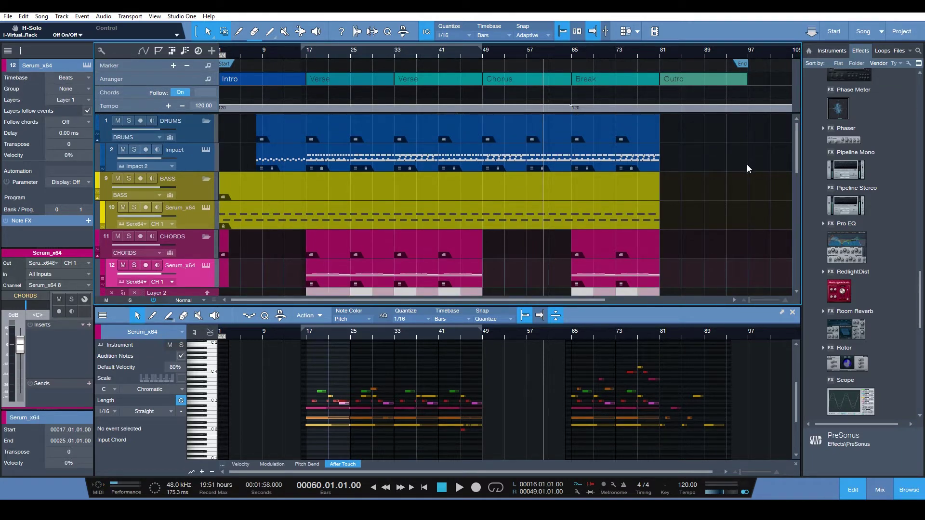
{"action": "scroll", "coordinate": [747, 168], "scroll_direction": "down", "scroll_amount": 1}
{"action": "scroll", "coordinate": [747, 168], "scroll_direction": "up", "scroll_amount": 1}
Step: Compare the Impact drum patterns starting at bars 17, 25, 33 and 41 in the Pattern editor, and return to the mixer
{"action": "left_click", "coordinate": [334, 159]}
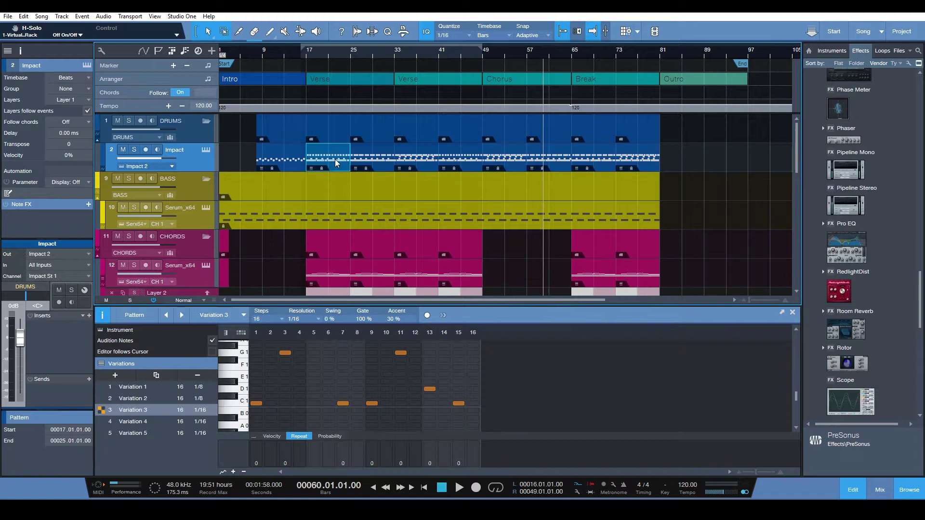
{"action": "left_click", "coordinate": [378, 160]}
{"action": "left_click", "coordinate": [416, 160]}
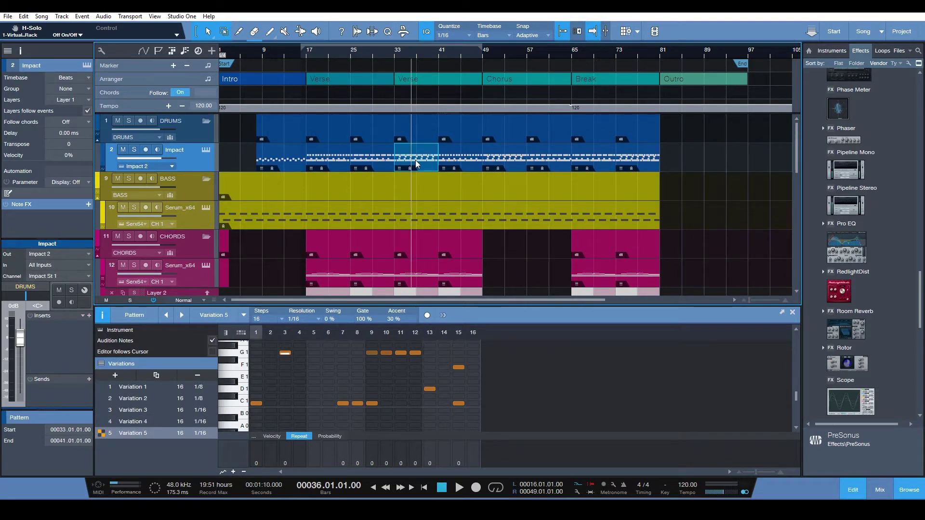
{"action": "left_click", "coordinate": [476, 163]}
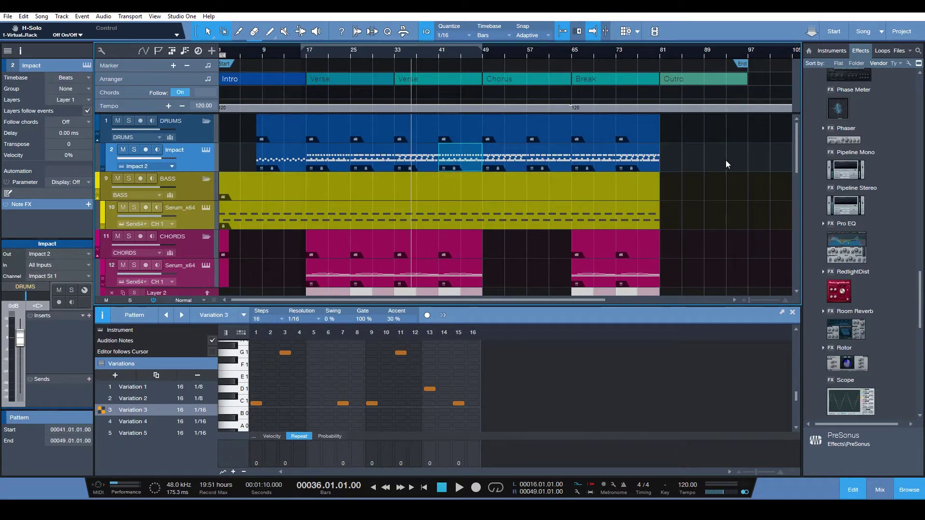
{"action": "key", "text": "F3"}
Step: Look through the tracks from DRUMS to LEADS and hide the mixer to give the arrangement the full height
{"action": "scroll", "coordinate": [697, 168], "scroll_direction": "down", "scroll_amount": 5}
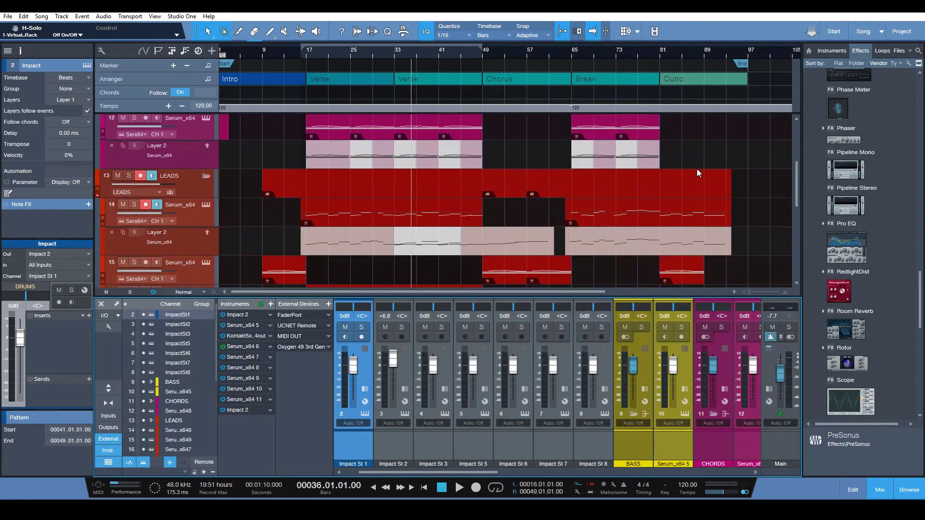
{"action": "scroll", "coordinate": [697, 169], "scroll_direction": "up", "scroll_amount": 5}
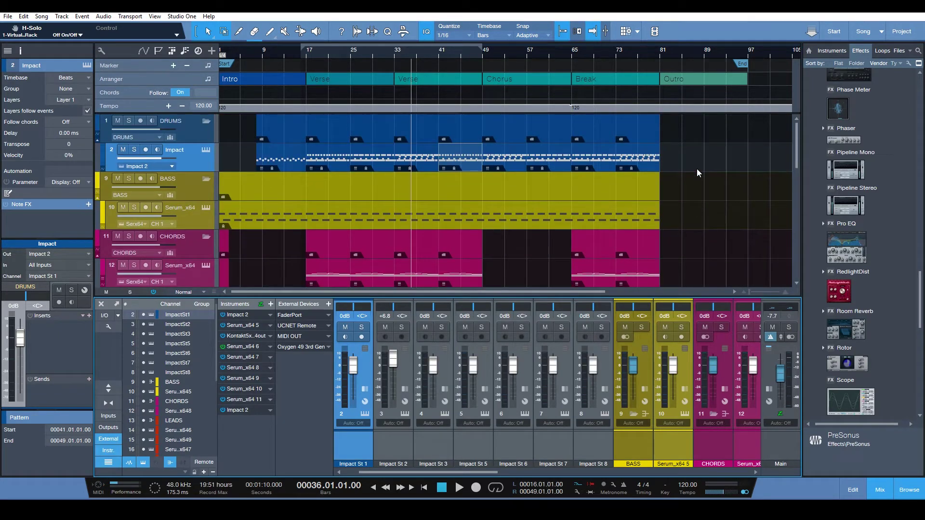
{"action": "scroll", "coordinate": [697, 169], "scroll_direction": "down", "scroll_amount": 6}
{"action": "scroll", "coordinate": [697, 168], "scroll_direction": "up", "scroll_amount": 6}
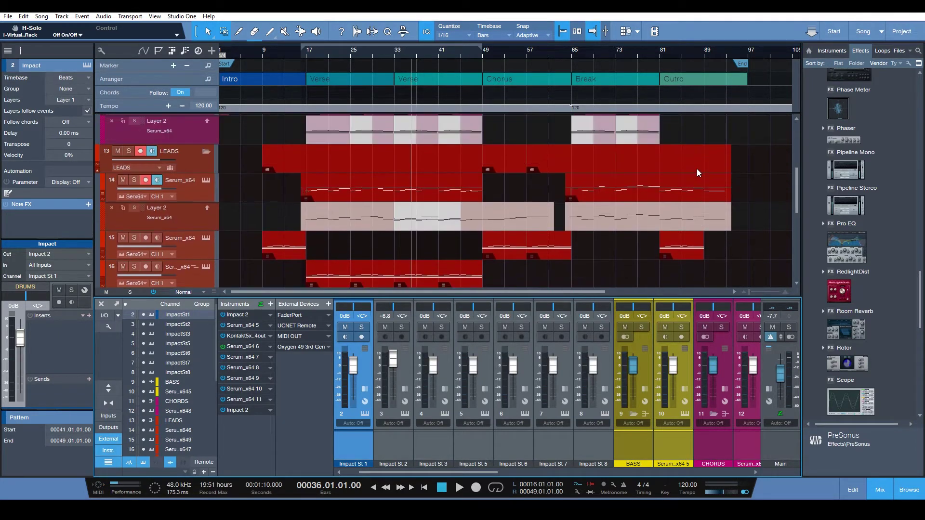
{"action": "scroll", "coordinate": [697, 169], "scroll_direction": "down", "scroll_amount": 3}
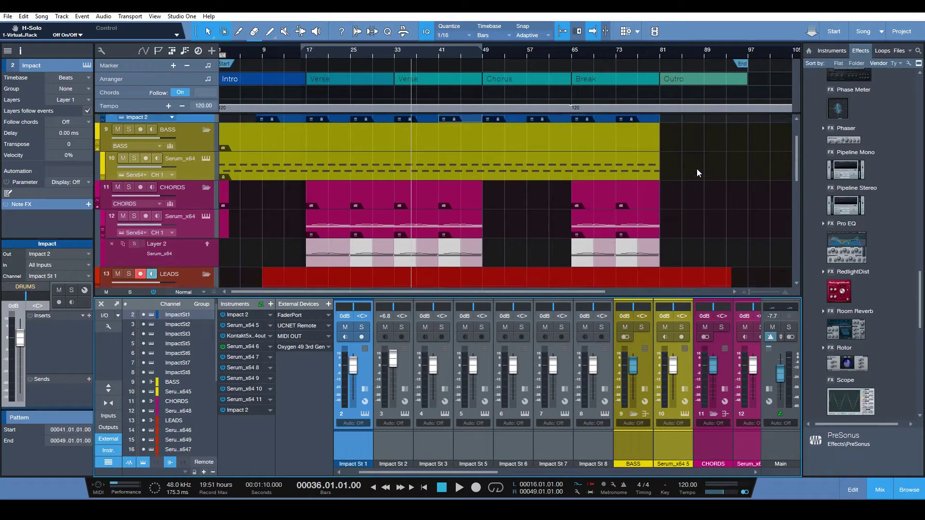
{"action": "scroll", "coordinate": [709, 172], "scroll_direction": "down", "scroll_amount": 3}
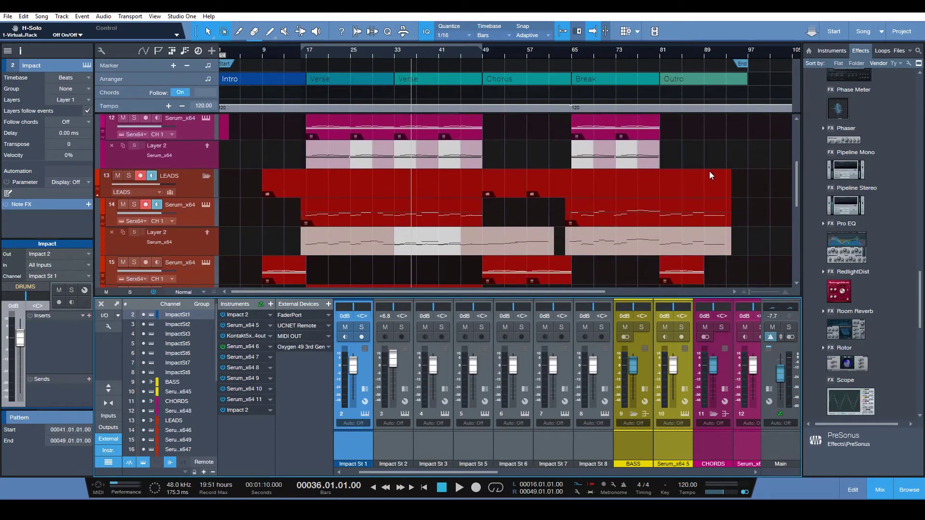
{"action": "scroll", "coordinate": [709, 176], "scroll_direction": "down", "scroll_amount": 1}
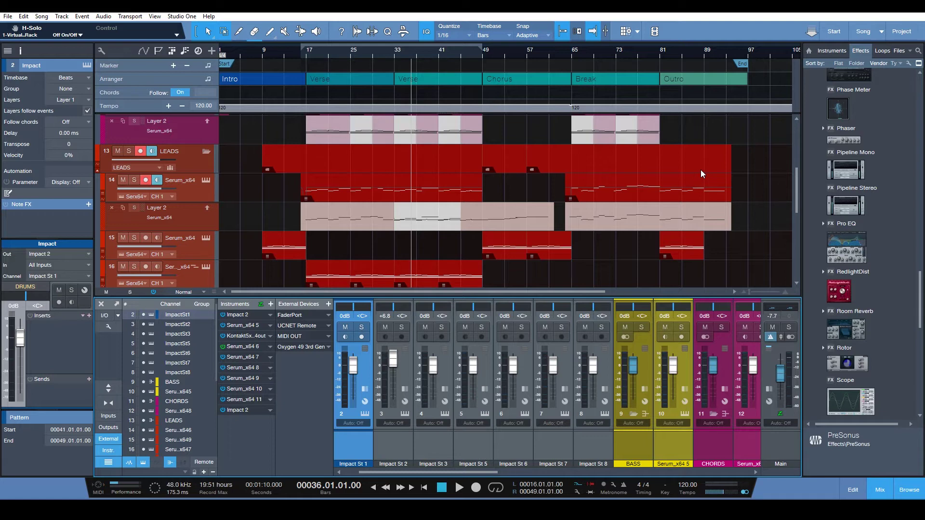
{"action": "key", "text": "F3"}
{"action": "scroll", "coordinate": [701, 173], "scroll_direction": "up", "scroll_amount": 6}
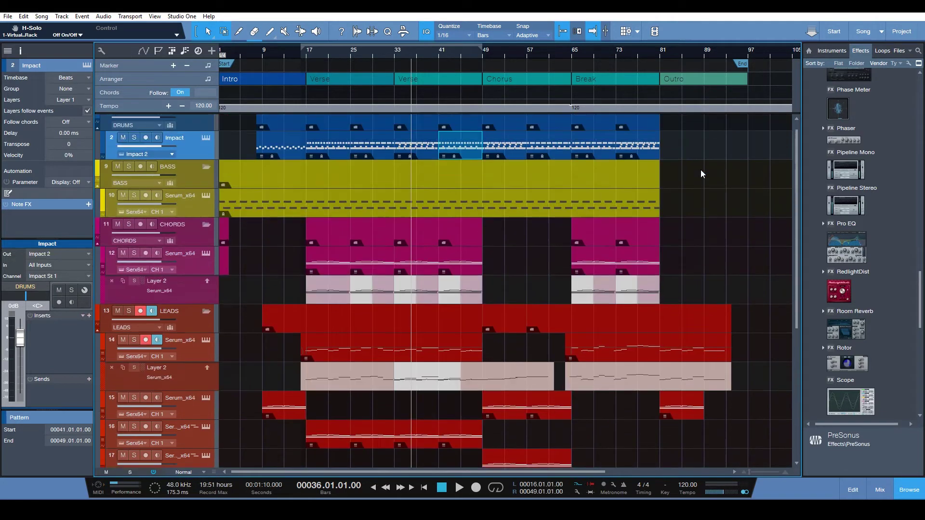
Step: Load the PreSonus SampleOne instrument onto the unassigned SampleOne track below M32
{"action": "scroll", "coordinate": [737, 159], "scroll_direction": "down", "scroll_amount": 8}
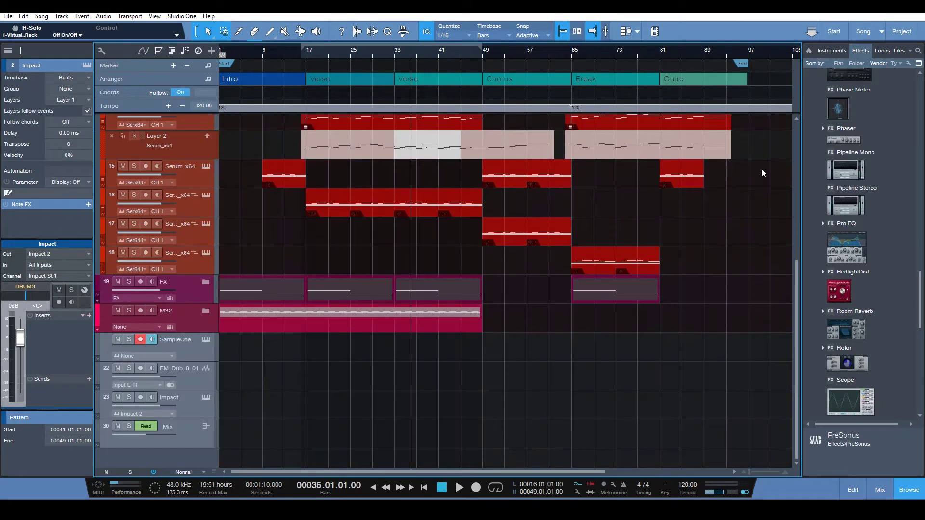
{"action": "left_click", "coordinate": [831, 51]}
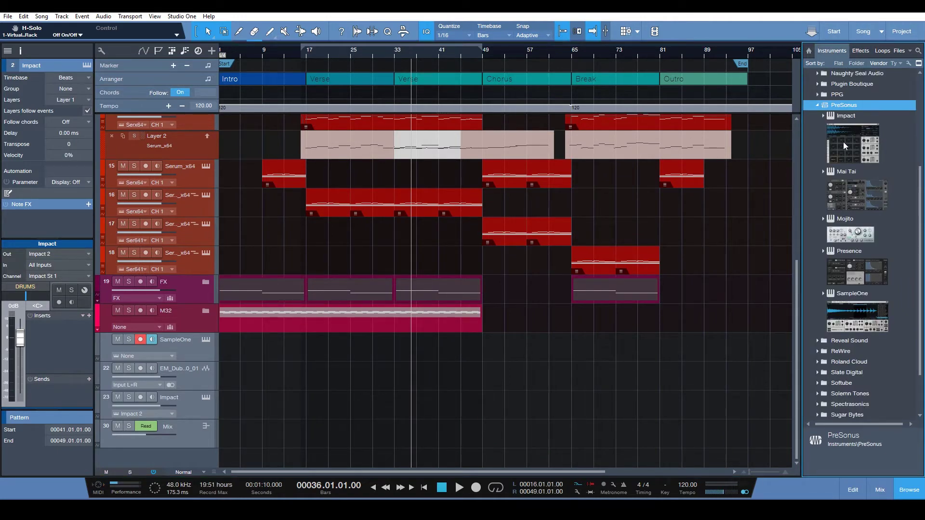
{"action": "left_click", "coordinate": [195, 355]}
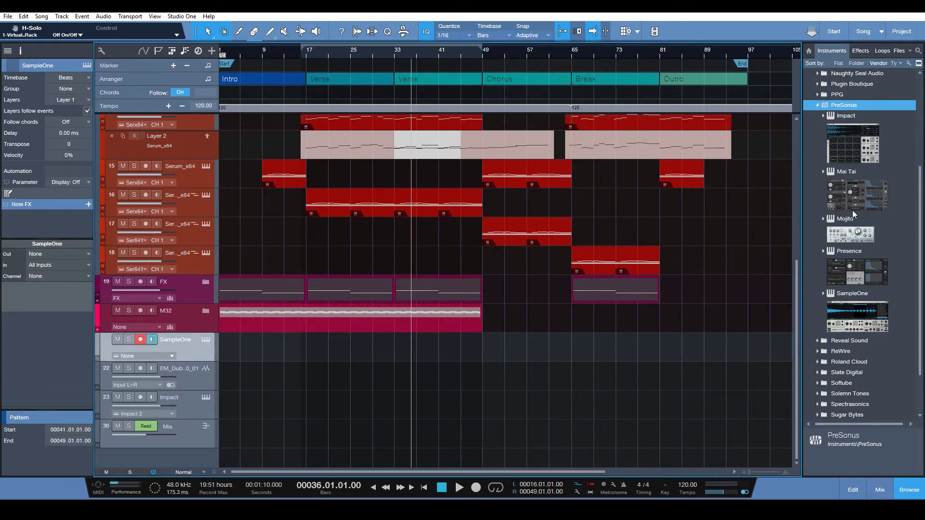
{"action": "left_click_drag", "start_coordinate": [838, 311], "coordinate": [175, 356]}
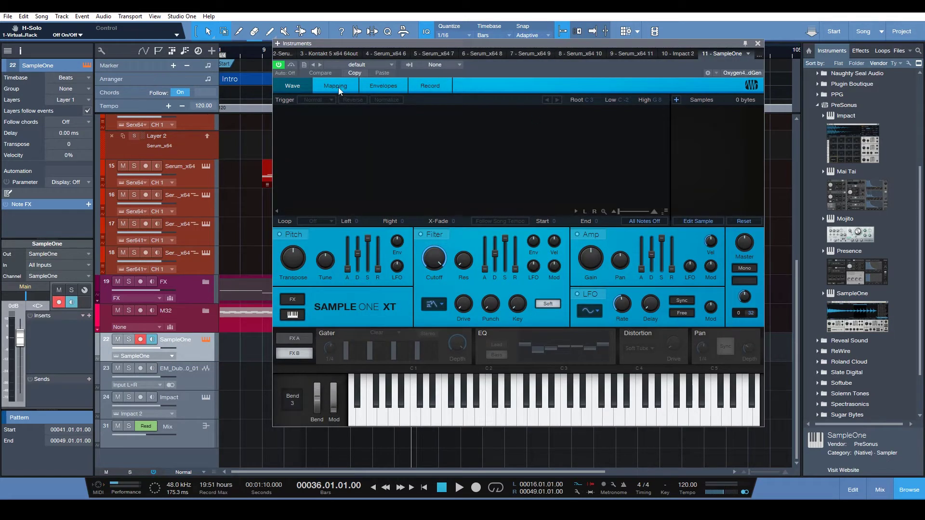
Step: Record a series of samples from Input L+R into SampleOne XT with Gate Record, stop recording and close the instrument
{"action": "left_click", "coordinate": [417, 88]}
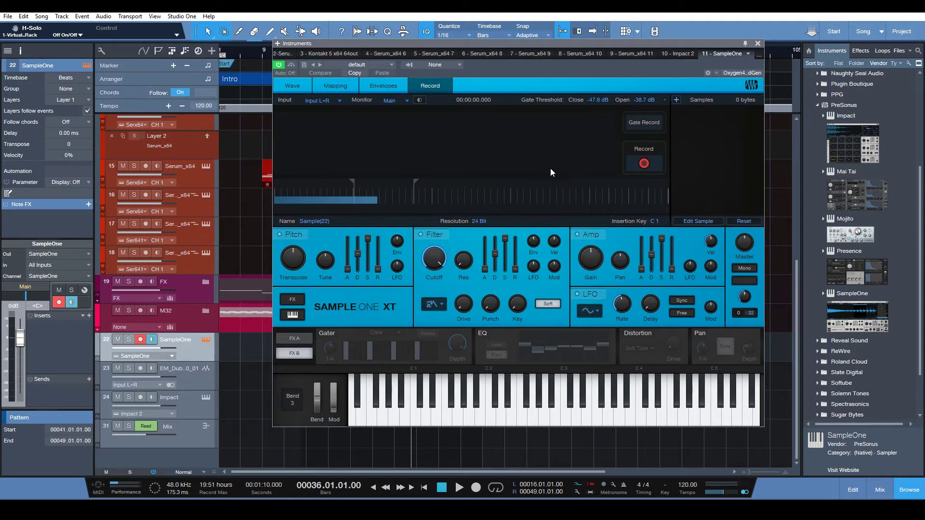
{"action": "left_click", "coordinate": [643, 129]}
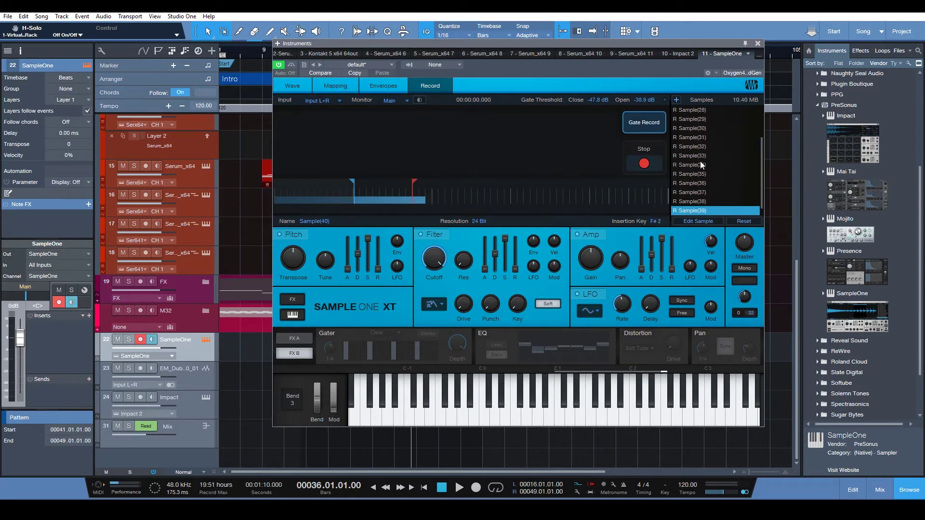
{"action": "left_click", "coordinate": [643, 164]}
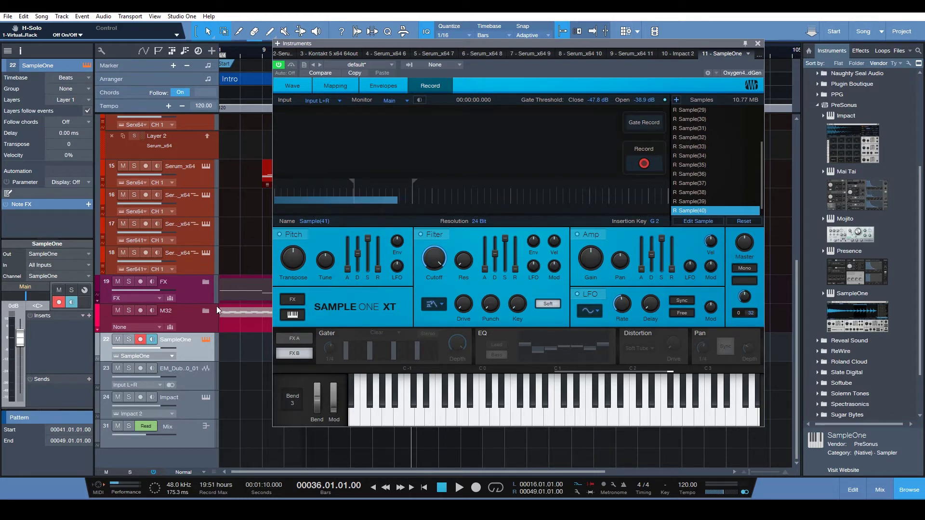
{"action": "left_click", "coordinate": [759, 43]}
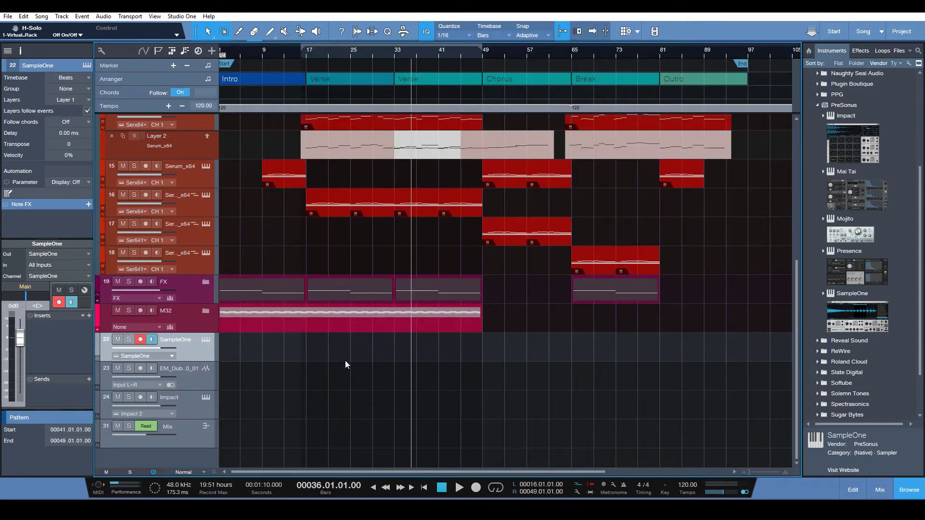
Step: Open the Impact XT instrument from the lower Impact track, compare pad banks A and B, and close it
{"action": "left_click", "coordinate": [210, 399]}
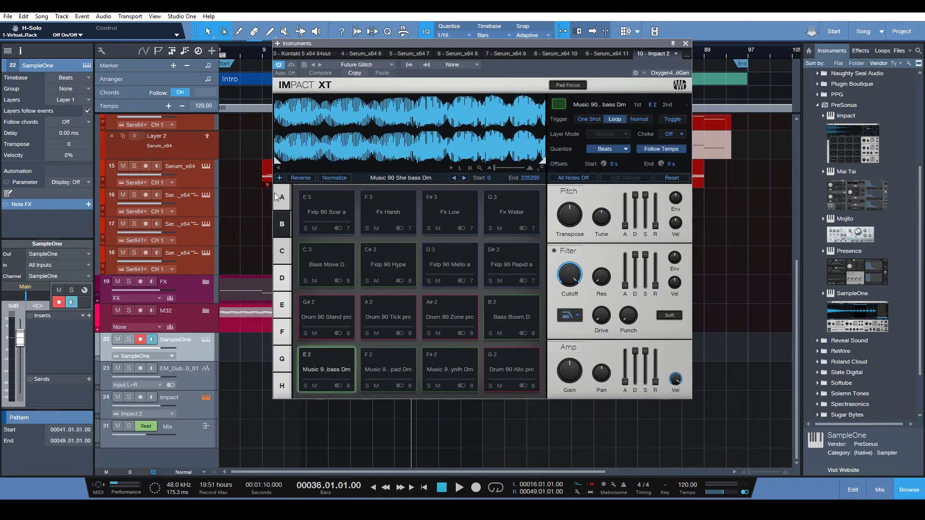
{"action": "left_click", "coordinate": [276, 197]}
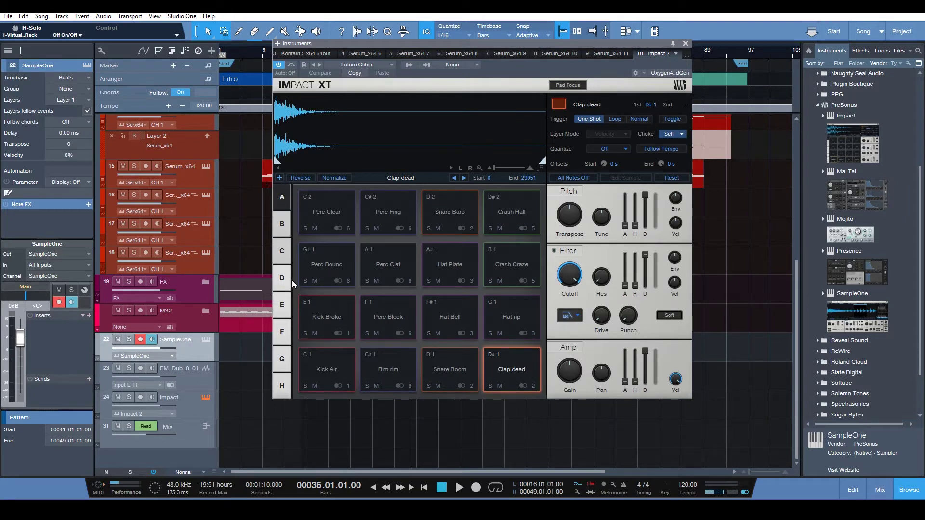
{"action": "left_click", "coordinate": [281, 229]}
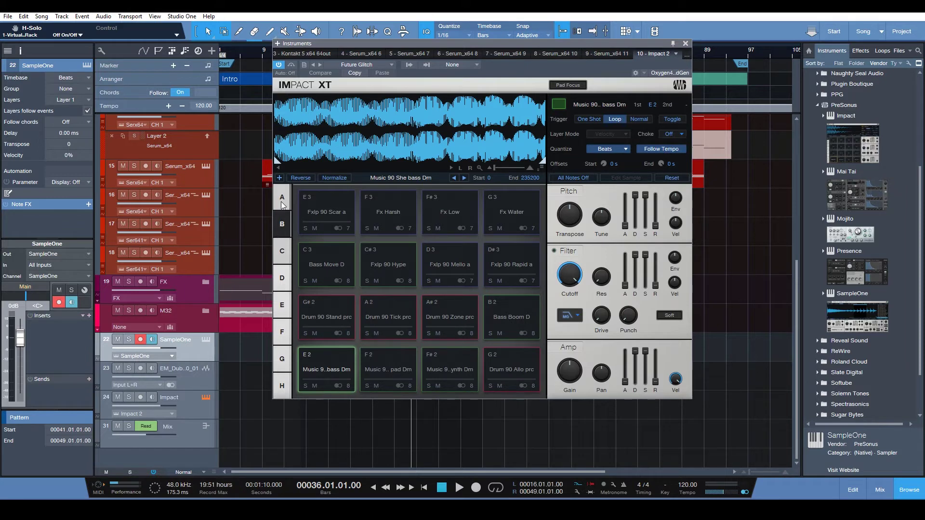
{"action": "left_click", "coordinate": [283, 205]}
{"action": "scroll", "coordinate": [746, 335], "scroll_direction": "up", "scroll_amount": 4}
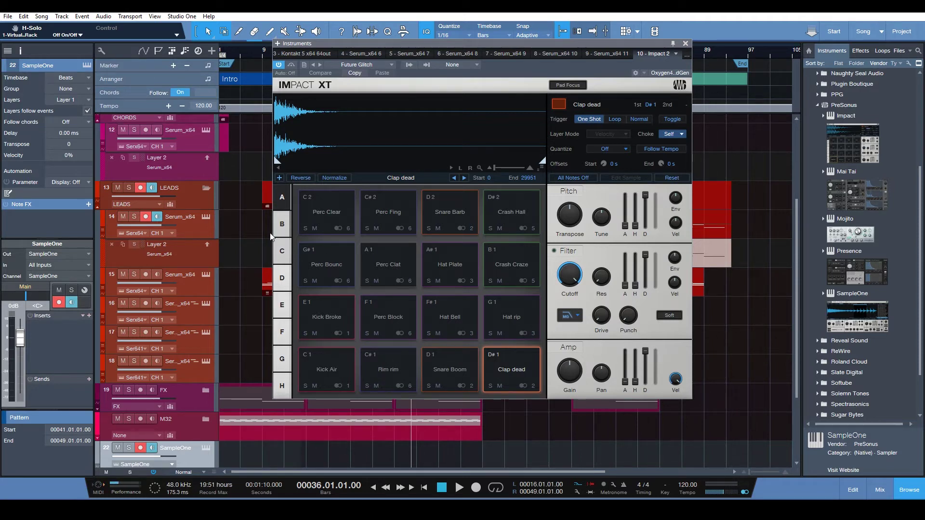
{"action": "left_click", "coordinate": [686, 43]}
Step: Open the Impact pattern starting at bar 17 in the Pattern editor and switch it to the drum view
{"action": "scroll", "coordinate": [366, 155], "scroll_direction": "up", "scroll_amount": 5}
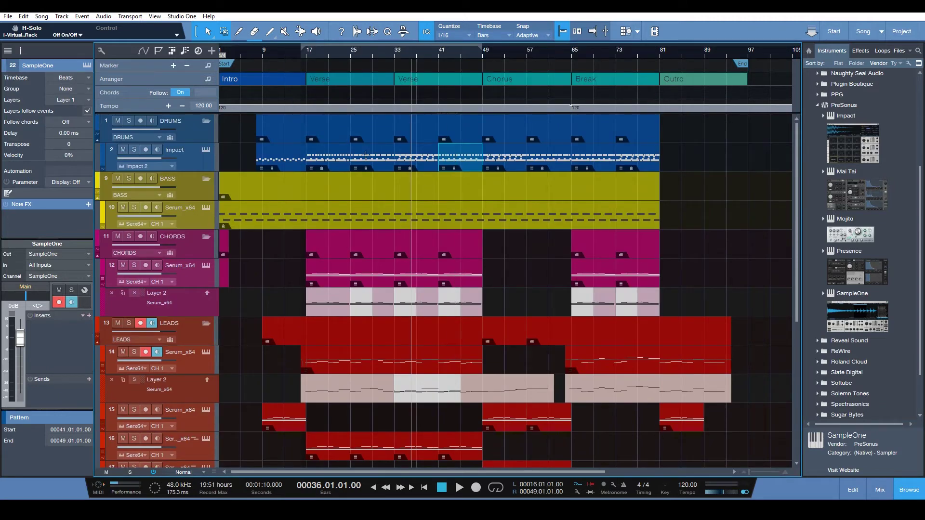
{"action": "double_click", "coordinate": [326, 163]}
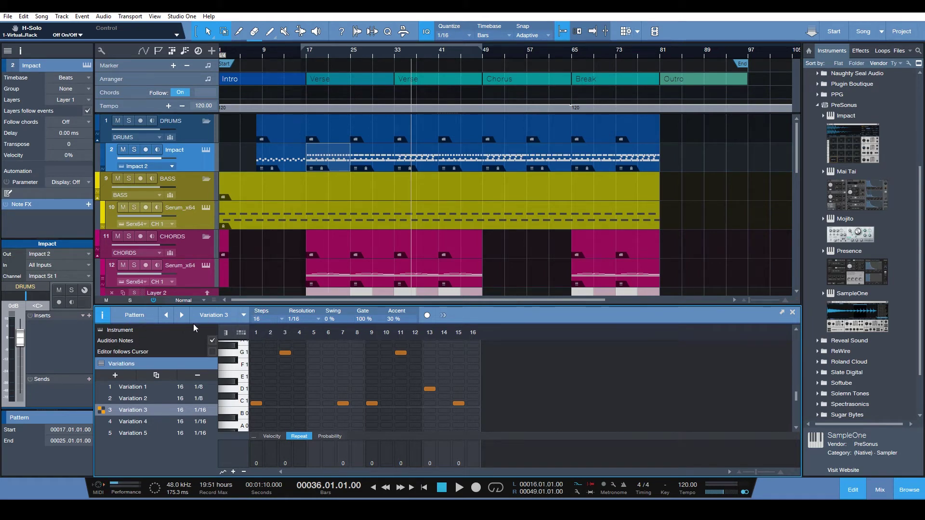
{"action": "left_click", "coordinate": [225, 332]}
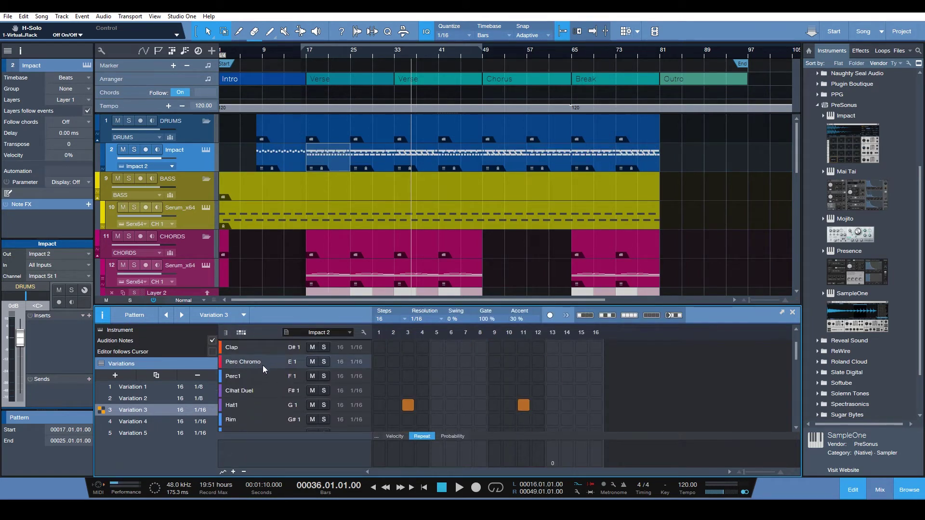
Step: Look through the named drum rows of the Impact pattern and the arrangement's tracks from DRUMS to Mix
{"action": "scroll", "coordinate": [262, 366], "scroll_direction": "down", "scroll_amount": 5}
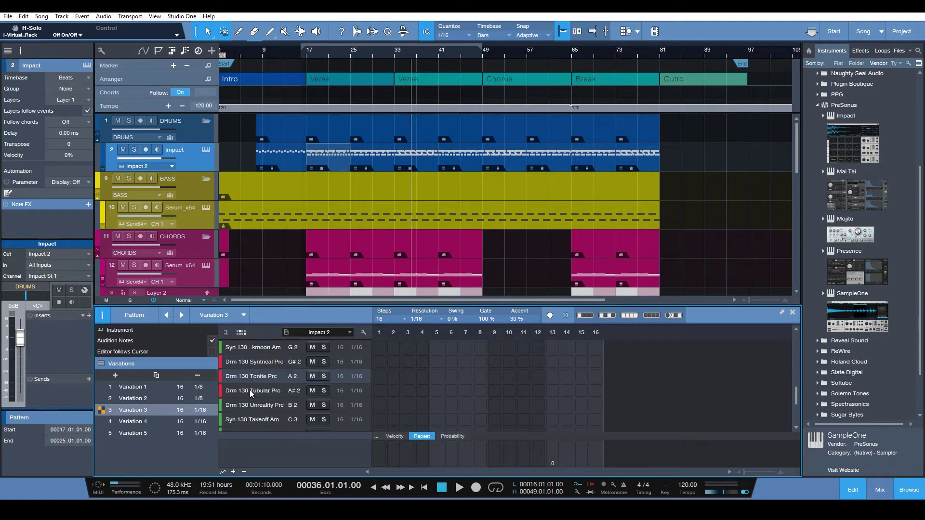
{"action": "scroll", "coordinate": [249, 390], "scroll_direction": "up", "scroll_amount": 4}
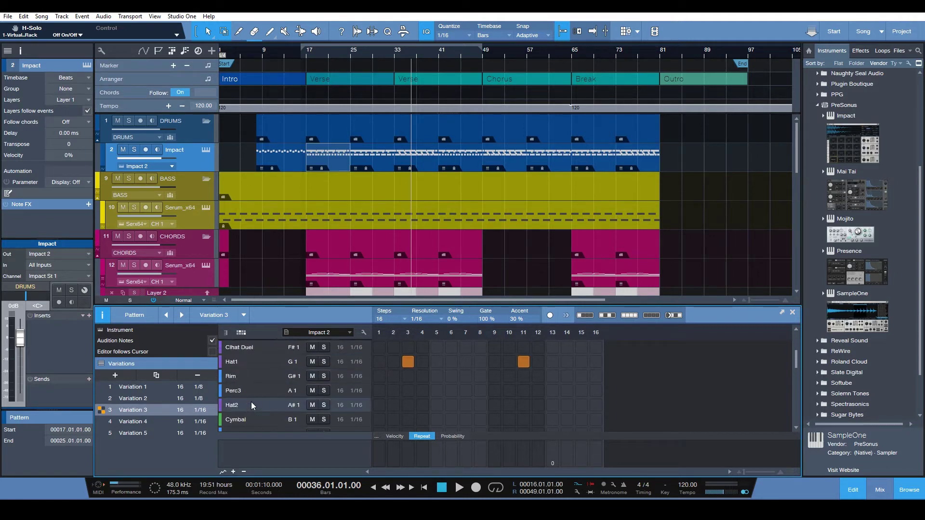
{"action": "scroll", "coordinate": [250, 402], "scroll_direction": "up", "scroll_amount": 5}
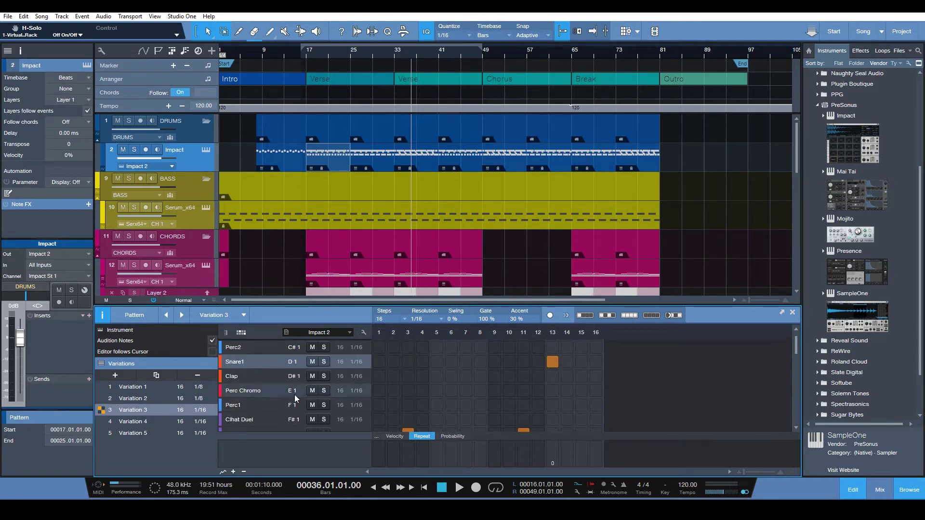
{"action": "scroll", "coordinate": [506, 270], "scroll_direction": "down", "scroll_amount": 5}
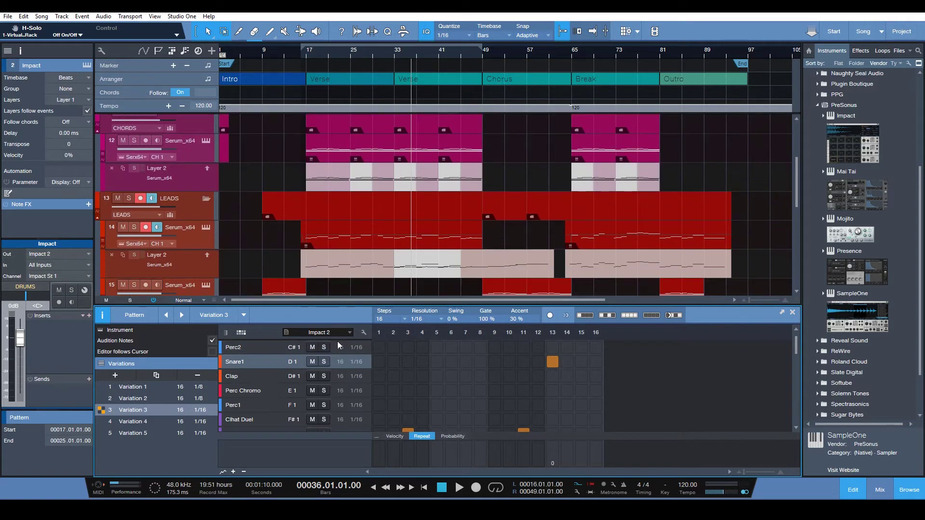
{"action": "scroll", "coordinate": [256, 398], "scroll_direction": "down", "scroll_amount": 4}
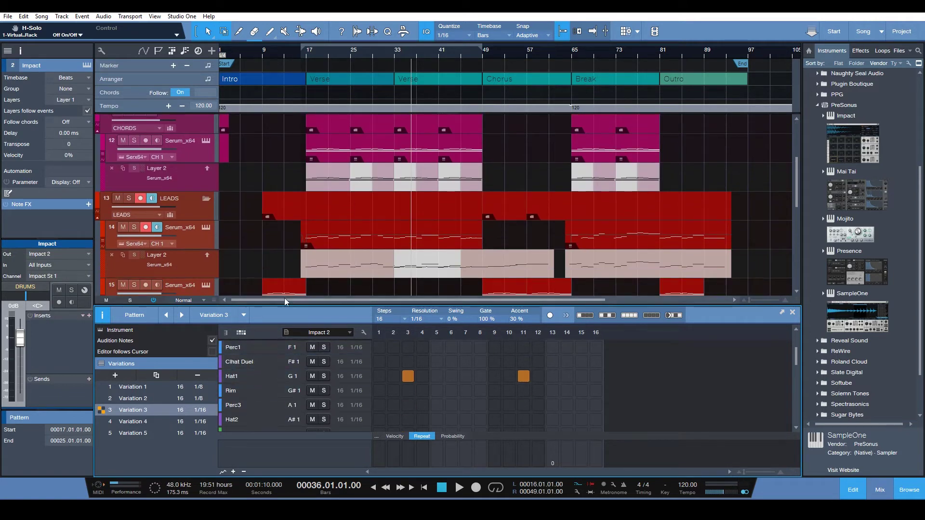
{"action": "scroll", "coordinate": [250, 267], "scroll_direction": "down", "scroll_amount": 10}
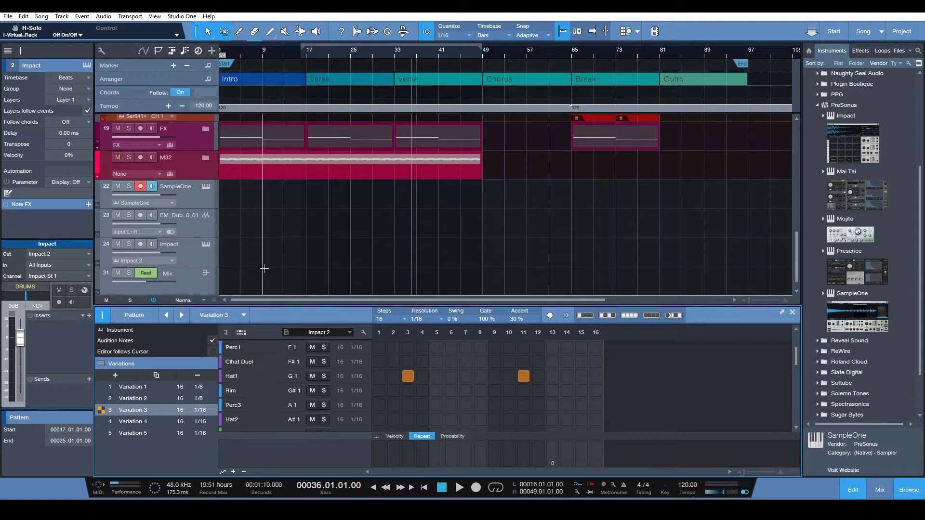
{"action": "scroll", "coordinate": [317, 249], "scroll_direction": "up", "scroll_amount": 6}
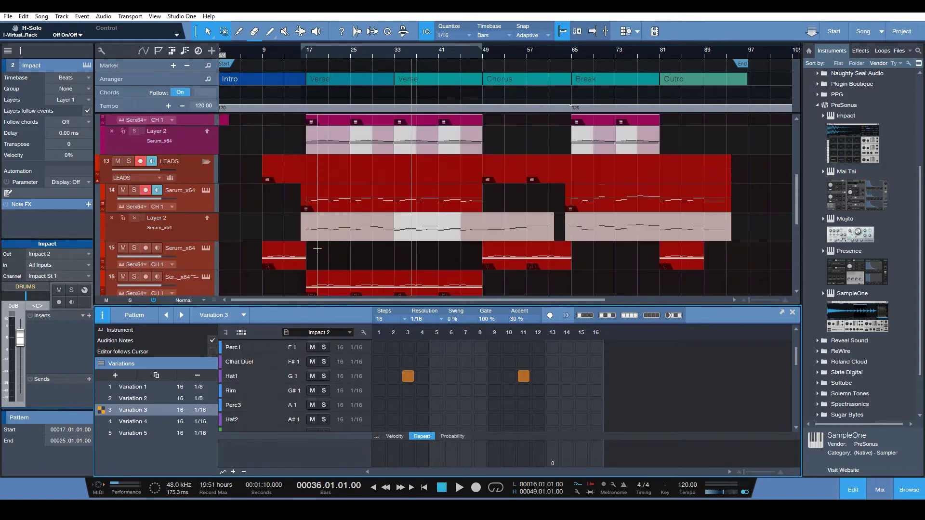
{"action": "scroll", "coordinate": [317, 249], "scroll_direction": "up", "scroll_amount": 5}
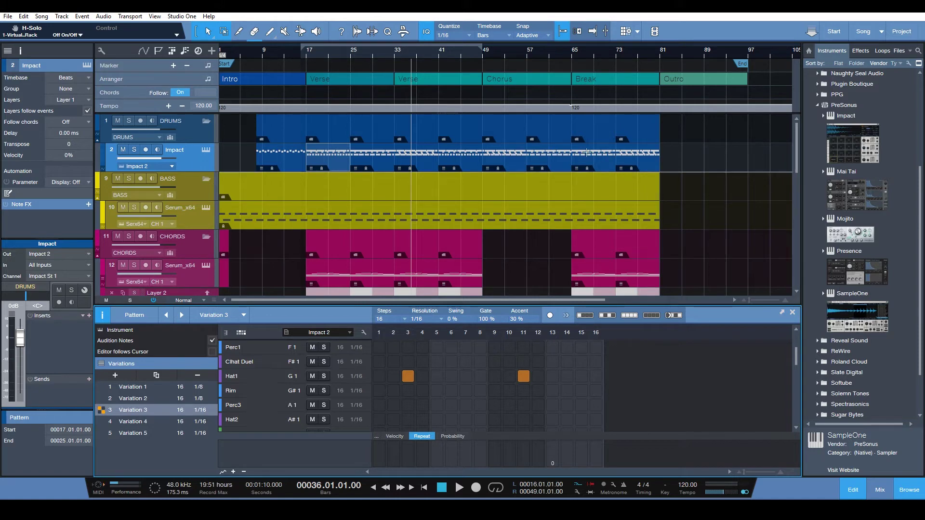
Step: Select the notes of the CHORDS part at bar 17 in the note editor and view the Humanize options without applying them
{"action": "left_click", "coordinate": [326, 263]}
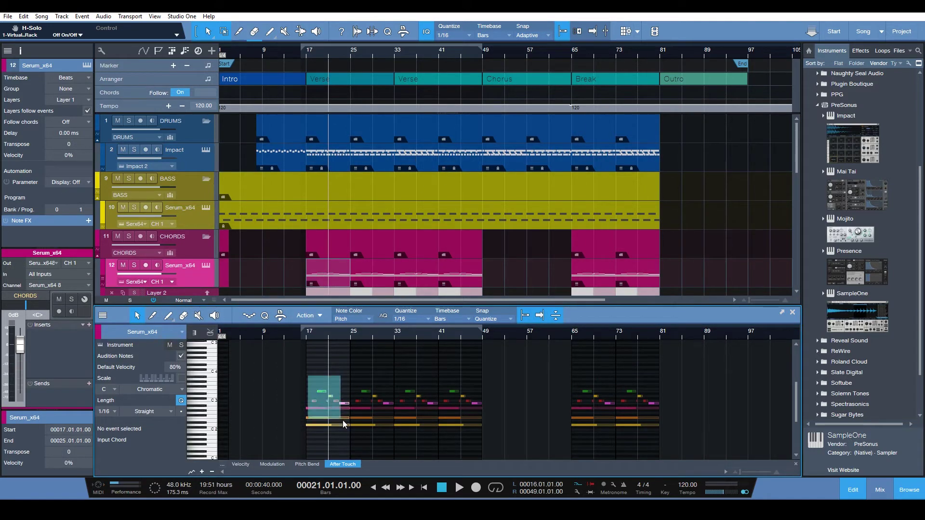
{"action": "left_click_drag", "start_coordinate": [343, 420], "coordinate": [343, 420]}
{"action": "right_click", "coordinate": [338, 408]}
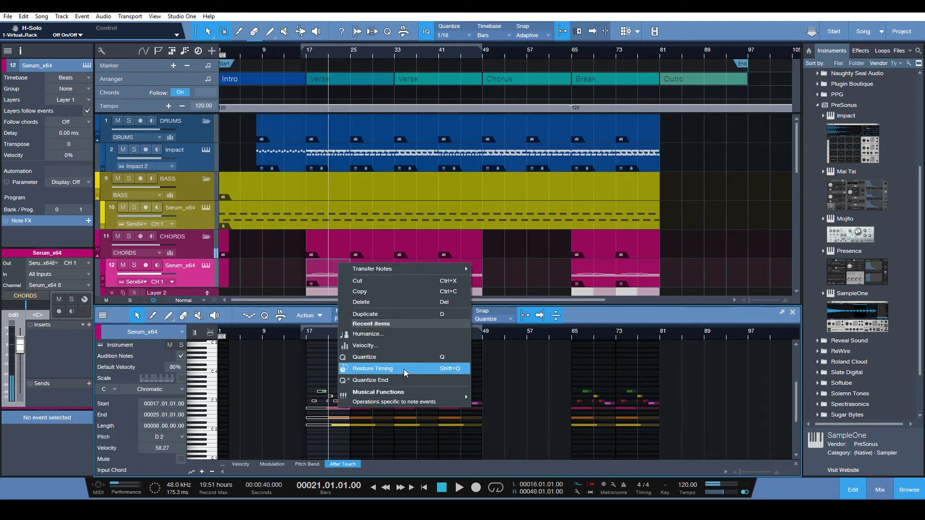
{"action": "mouse_move", "coordinate": [407, 395]}
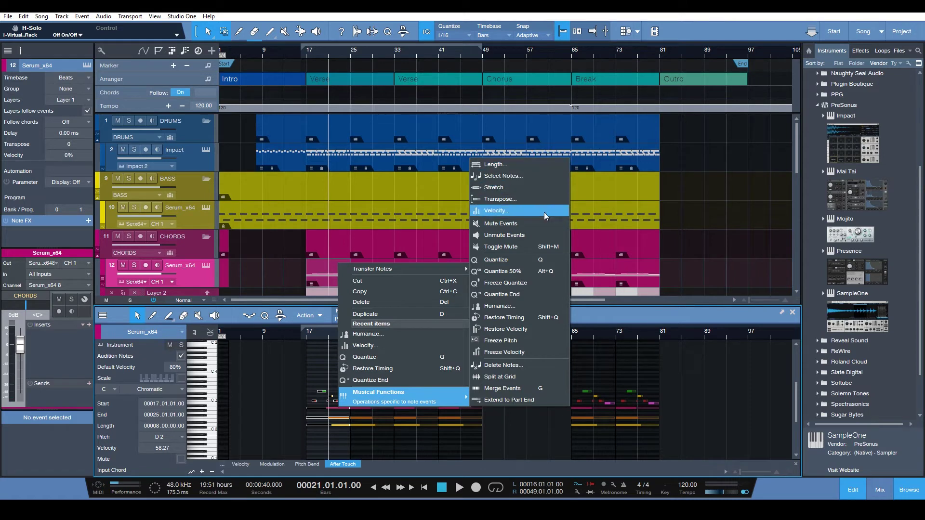
{"action": "left_click", "coordinate": [539, 305]}
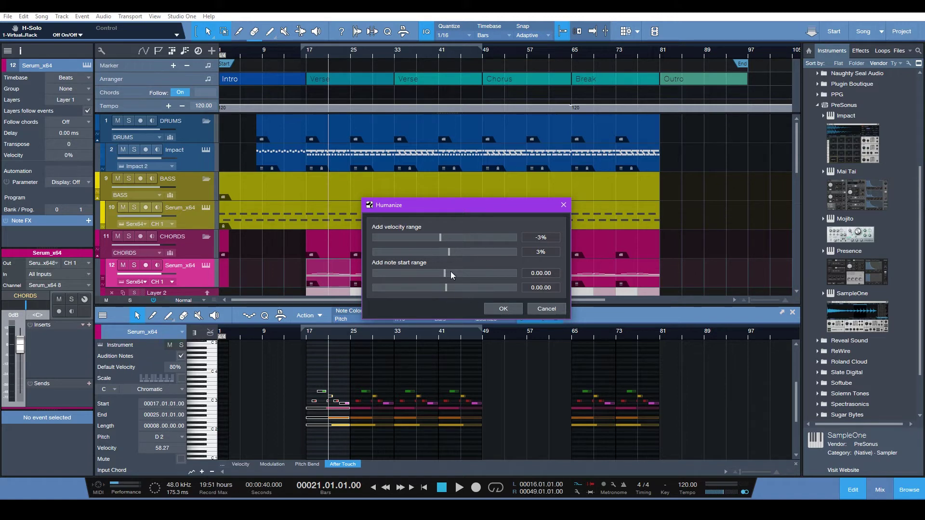
{"action": "left_click", "coordinate": [534, 310]}
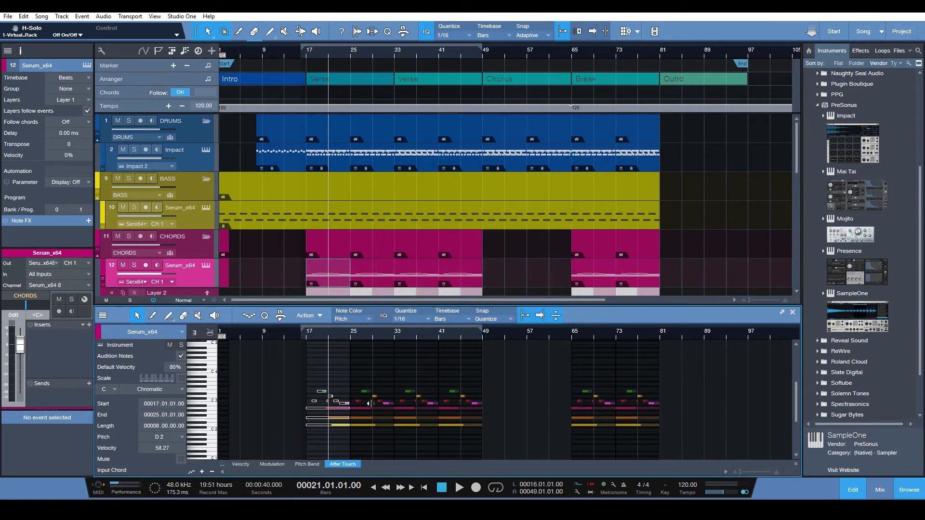
Step: View the Velocity function's Add, Multiply and Set all to options for the selected chord notes, then cancel it
{"action": "right_click", "coordinate": [336, 402]}
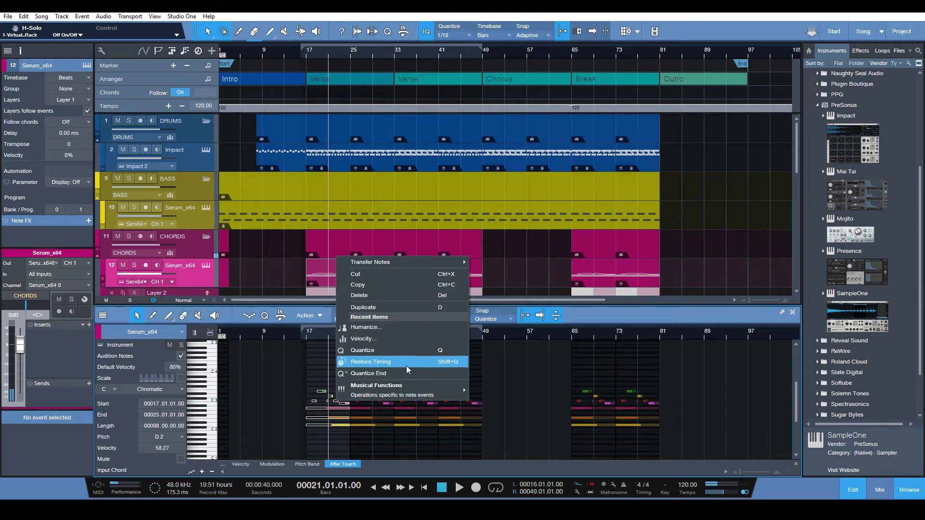
{"action": "mouse_move", "coordinate": [412, 389]}
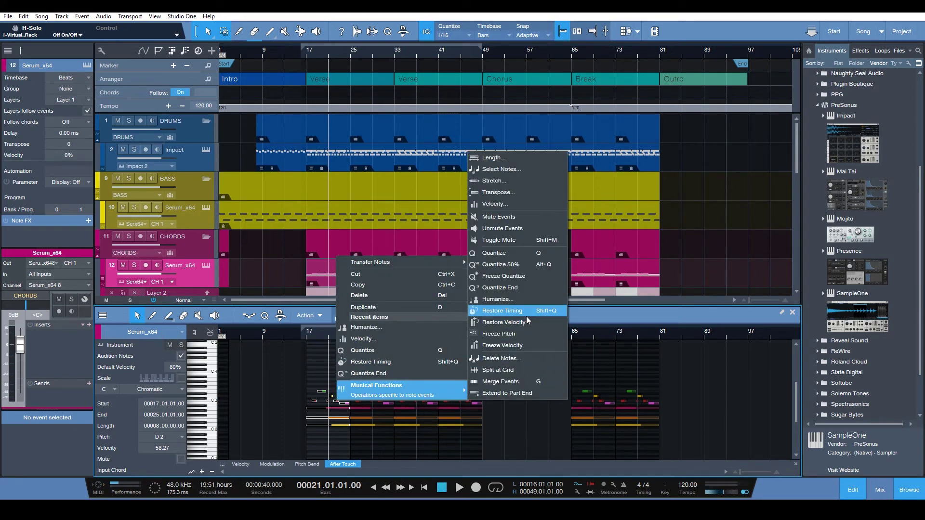
{"action": "left_click", "coordinate": [512, 204]}
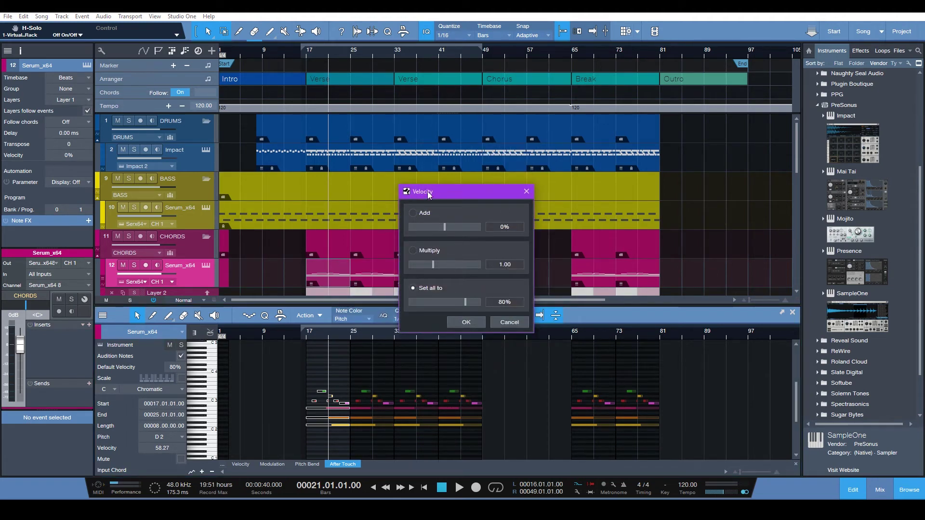
{"action": "left_click", "coordinate": [510, 322]}
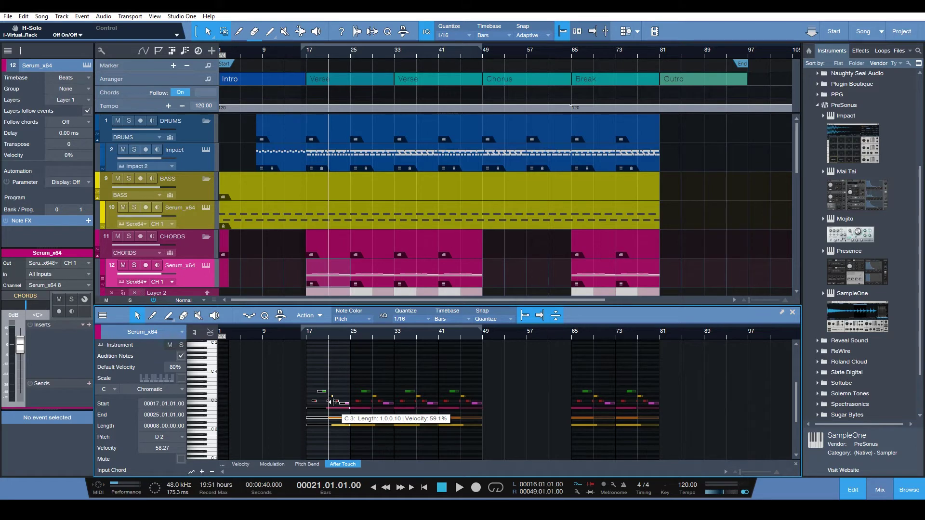
{"action": "scroll", "coordinate": [647, 210], "scroll_direction": "down", "scroll_amount": 5}
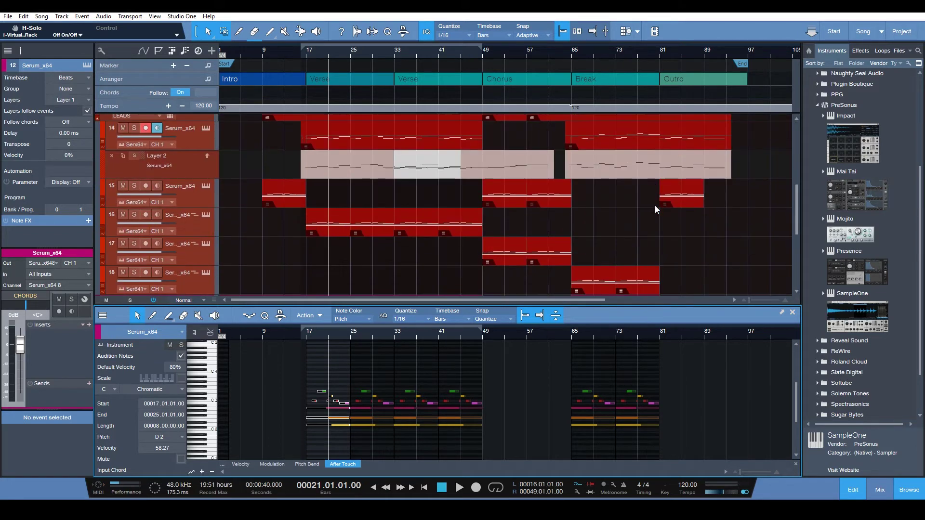
{"action": "scroll", "coordinate": [655, 205], "scroll_direction": "down", "scroll_amount": 2}
{"action": "scroll", "coordinate": [667, 202], "scroll_direction": "up", "scroll_amount": 5}
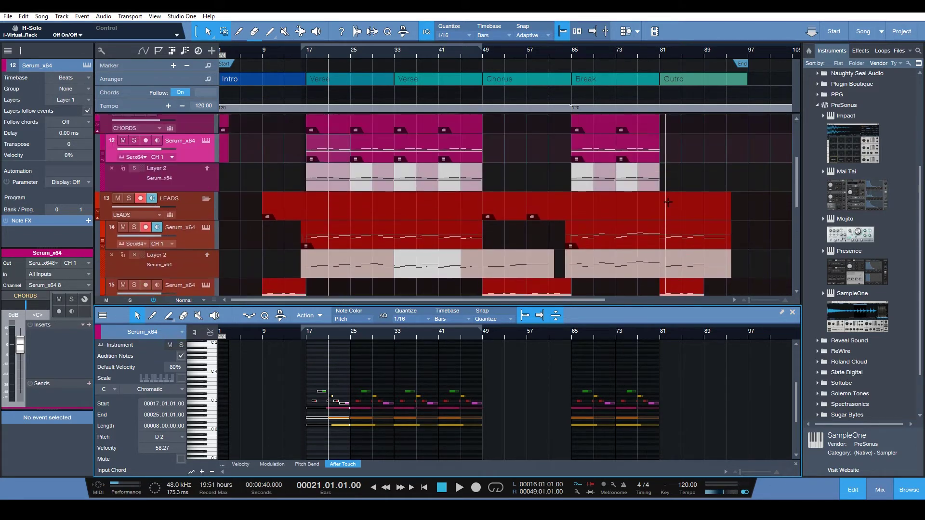
{"action": "scroll", "coordinate": [668, 202], "scroll_direction": "up", "scroll_amount": 4}
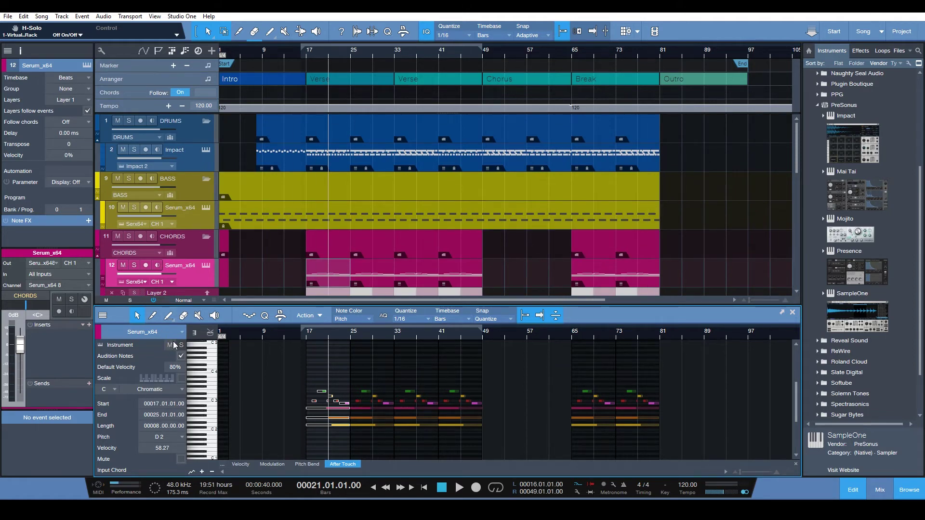
Step: Deselect the chord notes and show the LEADS folder's first Serum_x64 part, starting at bar 16, in the note editor
{"action": "key", "text": "F3"}
{"action": "key", "text": "F3"}
{"action": "left_click", "coordinate": [229, 364]}
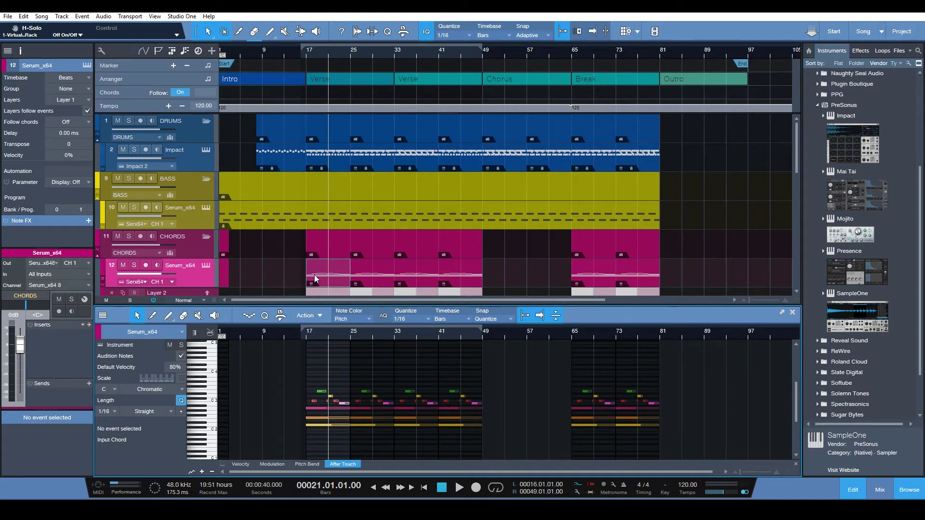
{"action": "scroll", "coordinate": [314, 274], "scroll_direction": "down", "scroll_amount": 1}
{"action": "key", "text": "Down"}
{"action": "key", "text": "Down"}
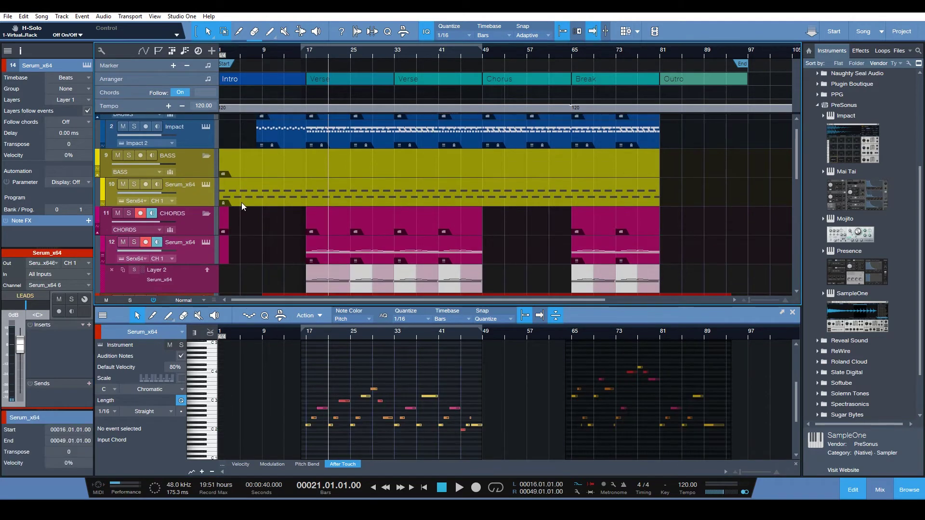
Step: Look through the arrangement's tracks from BASS and CHORDS through LEADS, FX and M32 to the SampleOne track
{"action": "scroll", "coordinate": [238, 236], "scroll_direction": "down", "scroll_amount": 1}
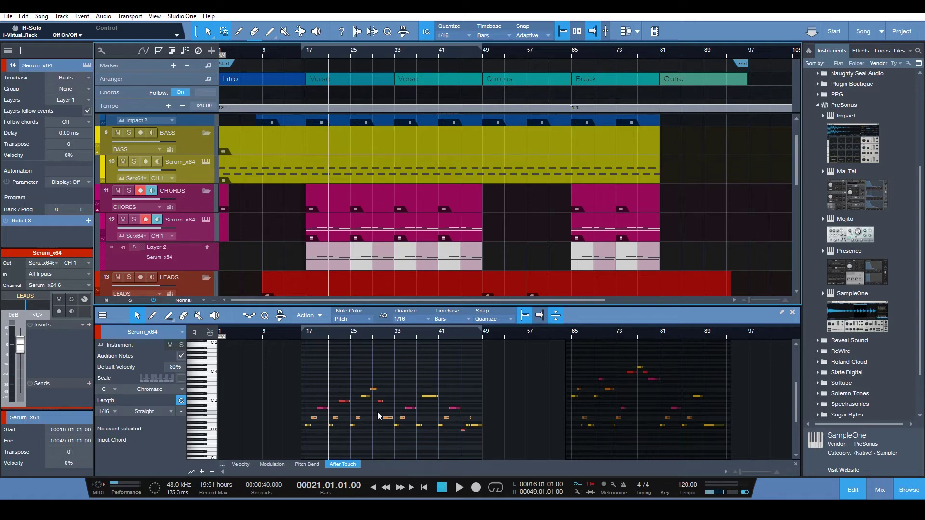
{"action": "scroll", "coordinate": [499, 236], "scroll_direction": "down", "scroll_amount": 5}
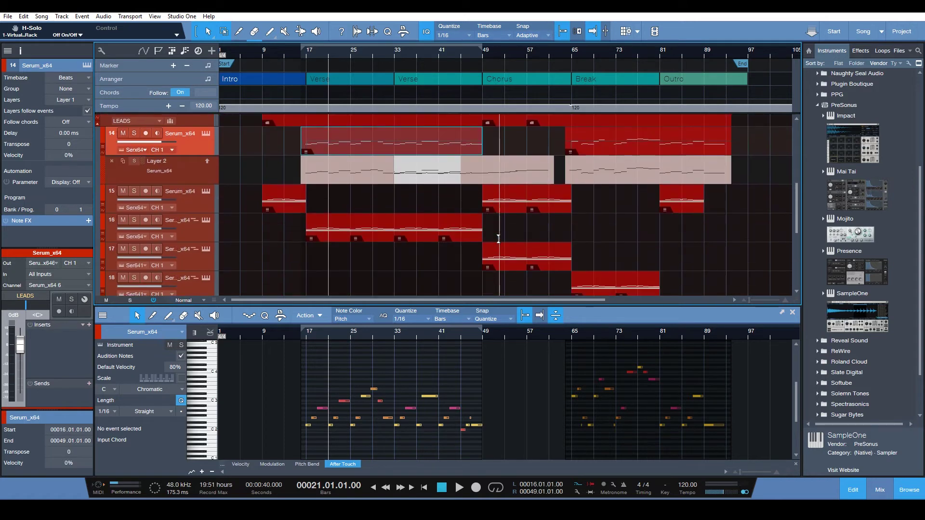
{"action": "scroll", "coordinate": [498, 238], "scroll_direction": "down", "scroll_amount": 4}
{"action": "scroll", "coordinate": [498, 238], "scroll_direction": "up", "scroll_amount": 8}
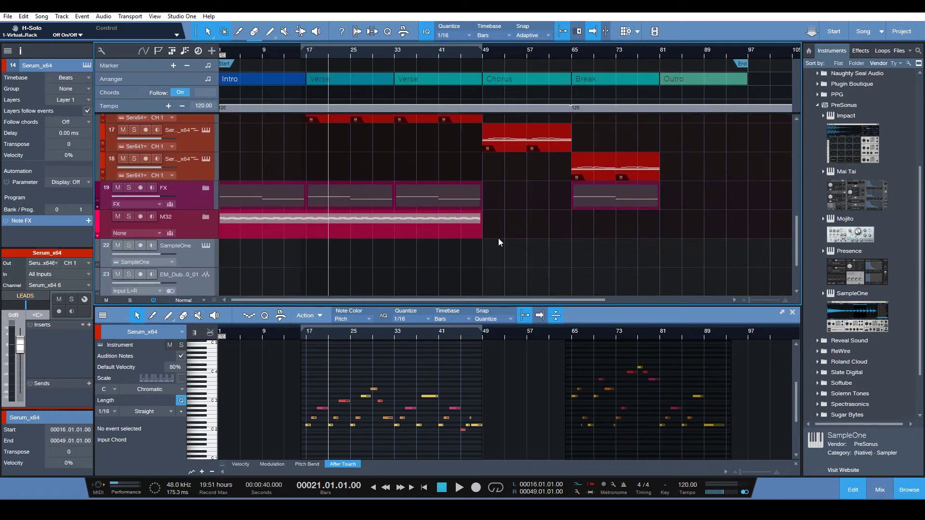
{"action": "scroll", "coordinate": [498, 238], "scroll_direction": "up", "scroll_amount": 4}
{"action": "scroll", "coordinate": [498, 238], "scroll_direction": "down", "scroll_amount": 4}
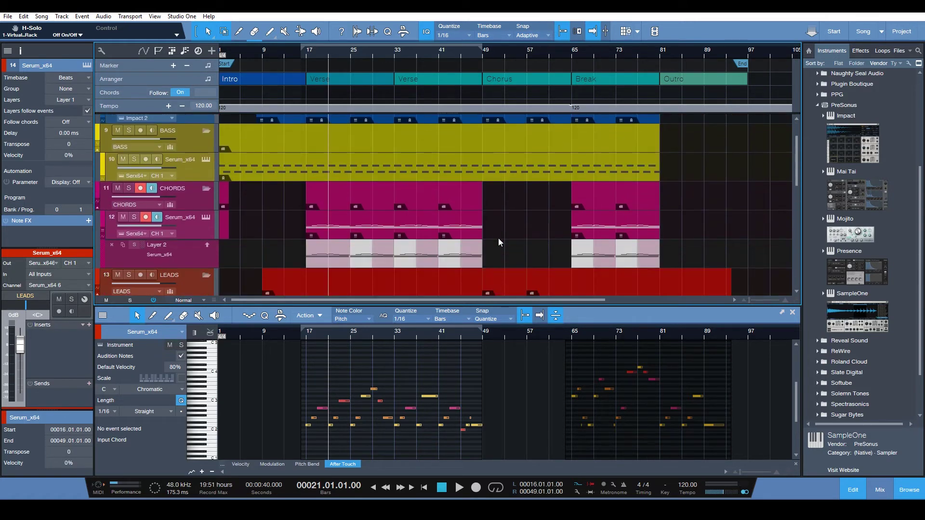
{"action": "scroll", "coordinate": [498, 238], "scroll_direction": "down", "scroll_amount": 2}
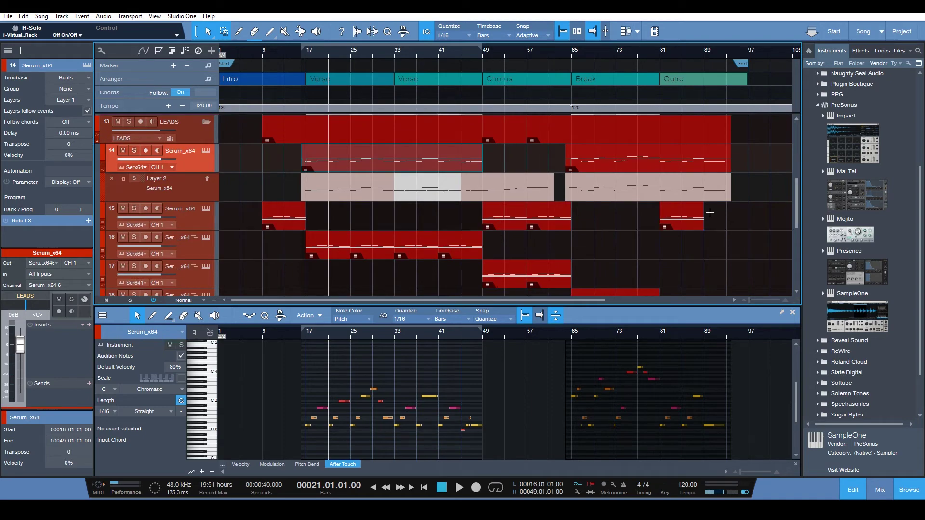
Step: View the tracks and options for importing song data from the Noise Implant - Space Force song, then cancel without importing
{"action": "left_click", "coordinate": [41, 16]}
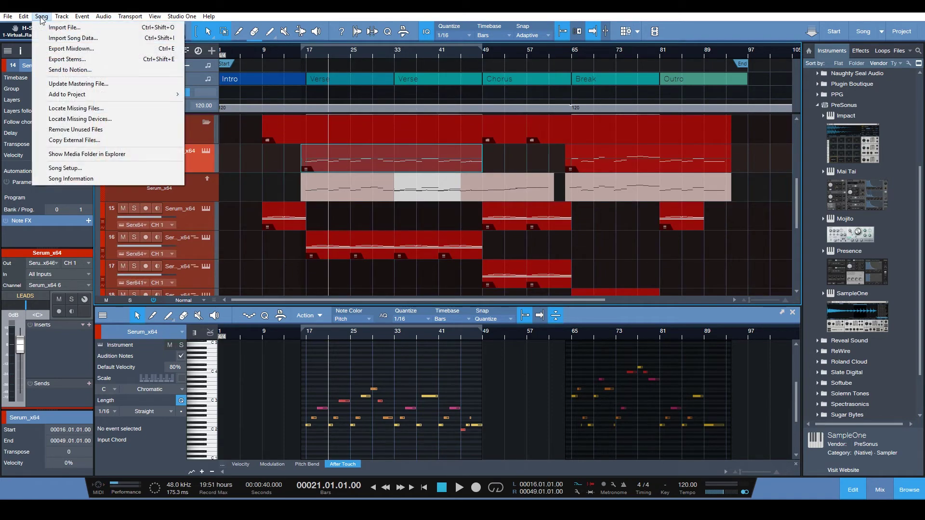
{"action": "left_click", "coordinate": [61, 38]}
{"action": "scroll", "coordinate": [309, 185], "scroll_direction": "down", "scroll_amount": 1}
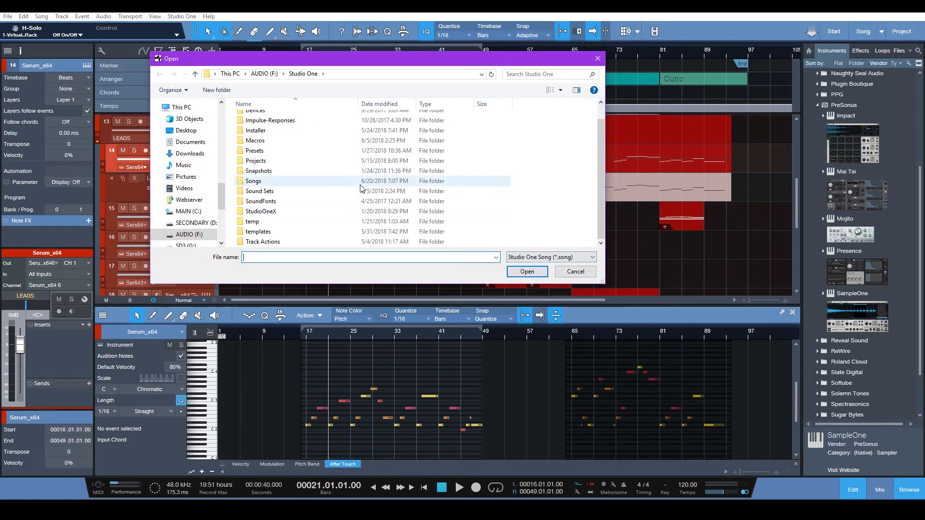
{"action": "double_click", "coordinate": [264, 181]}
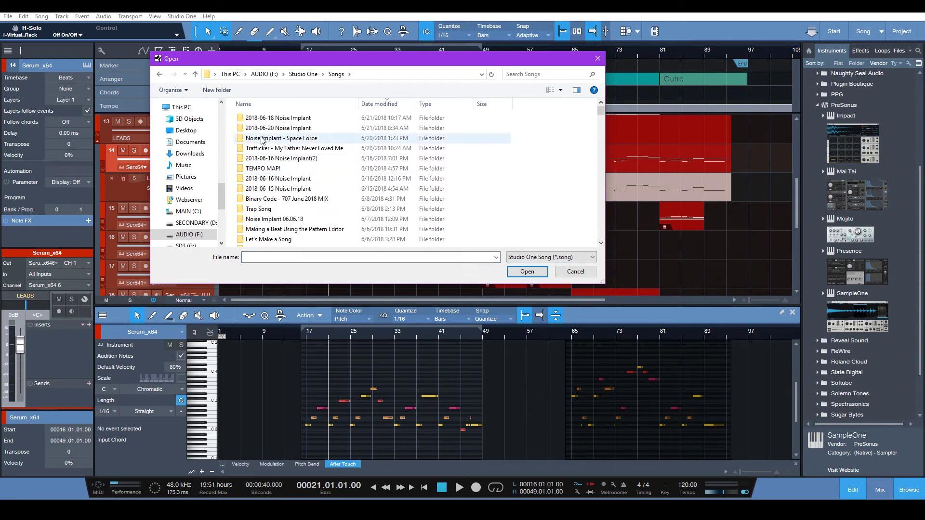
{"action": "double_click", "coordinate": [271, 139]}
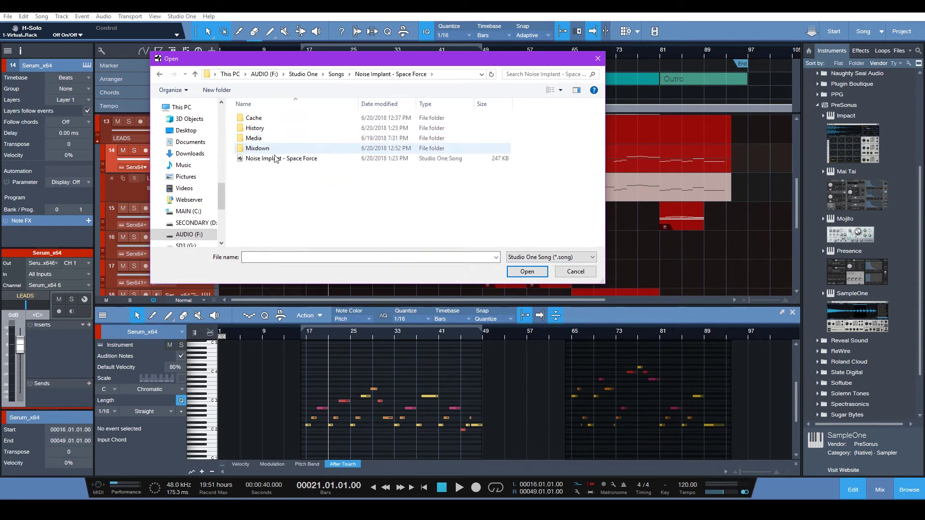
{"action": "left_click", "coordinate": [274, 159]}
{"action": "double_click", "coordinate": [274, 161]}
{"action": "scroll", "coordinate": [387, 241], "scroll_direction": "down", "scroll_amount": 2}
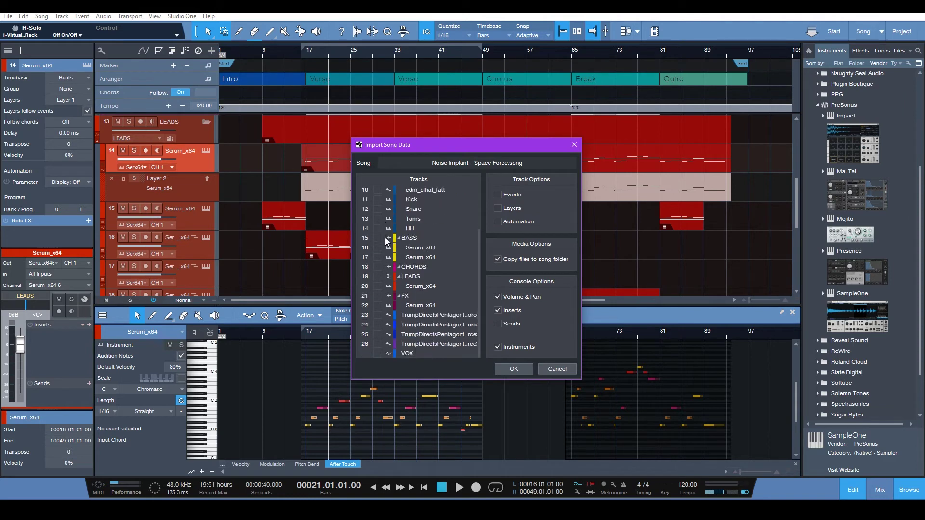
{"action": "scroll", "coordinate": [392, 286], "scroll_direction": "up", "scroll_amount": 2}
{"action": "left_click", "coordinate": [558, 369]}
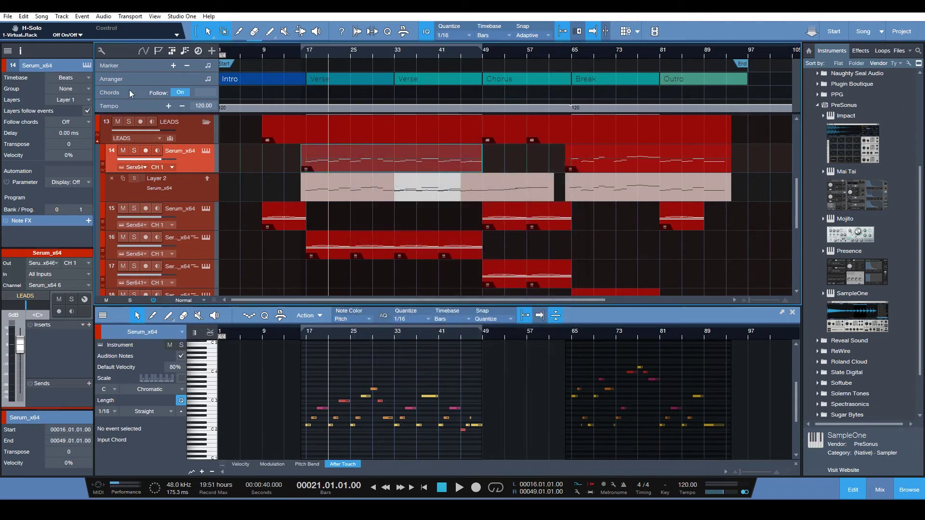
Step: View the file types for saving the song under another format, choose AAF File, and cancel without saving
{"action": "left_click", "coordinate": [8, 16]}
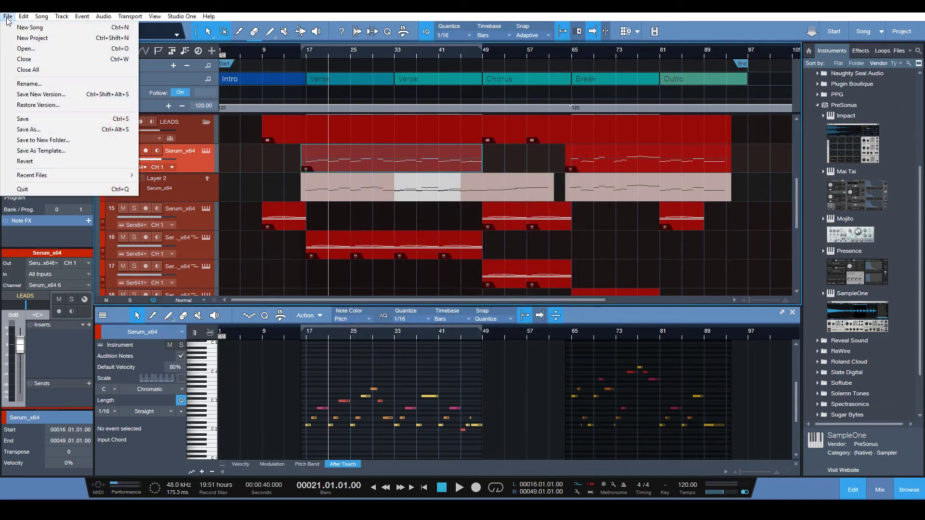
{"action": "left_click", "coordinate": [32, 129]}
{"action": "left_click", "coordinate": [302, 249]}
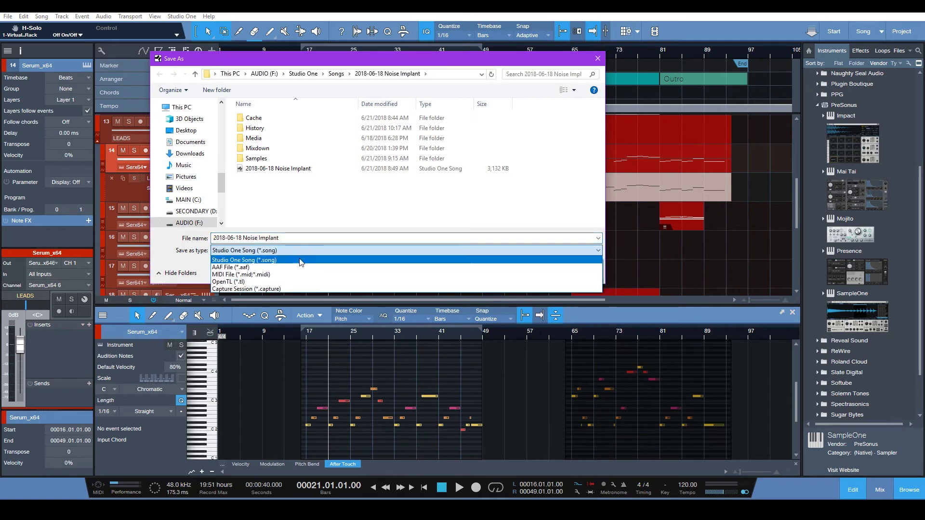
{"action": "left_click", "coordinate": [298, 267]}
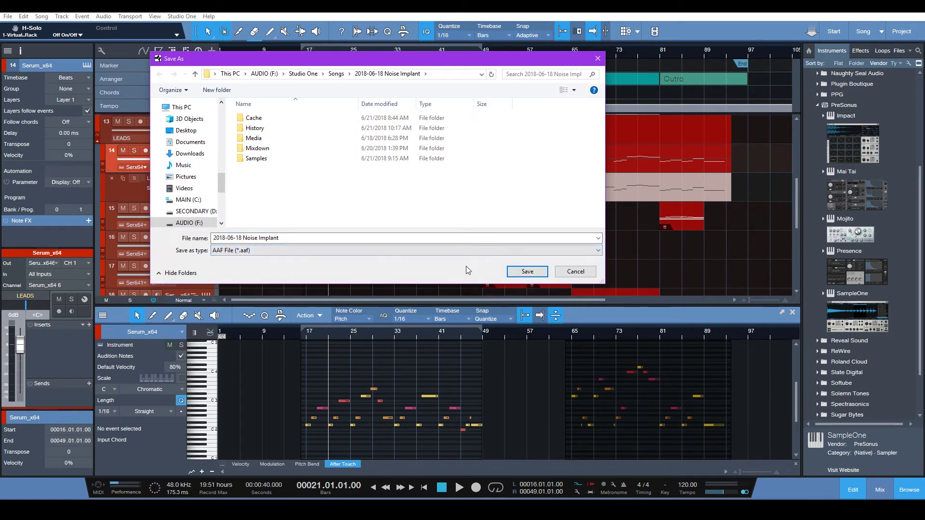
{"action": "left_click", "coordinate": [566, 274]}
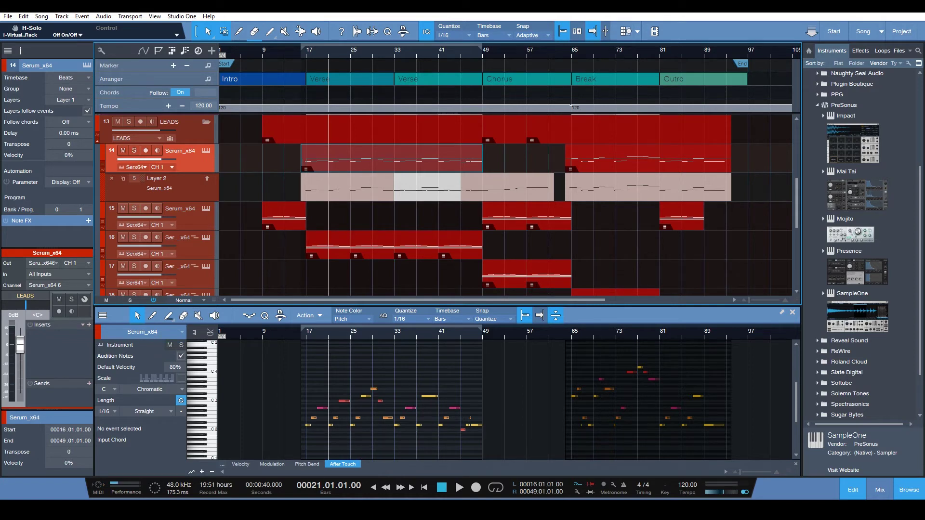
Step: Add the EM_K&G_BoyeBoye_Cm_122Bpm_Bass_01 loop from the Bass loops at bar 1 on a new track above Mix
{"action": "scroll", "coordinate": [403, 252], "scroll_direction": "down", "scroll_amount": 3}
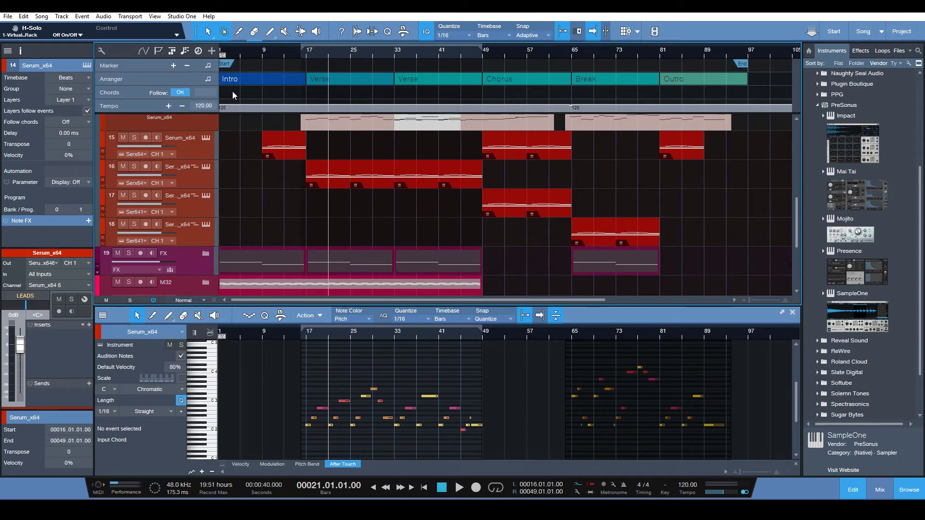
{"action": "scroll", "coordinate": [273, 201], "scroll_direction": "up", "scroll_amount": 8}
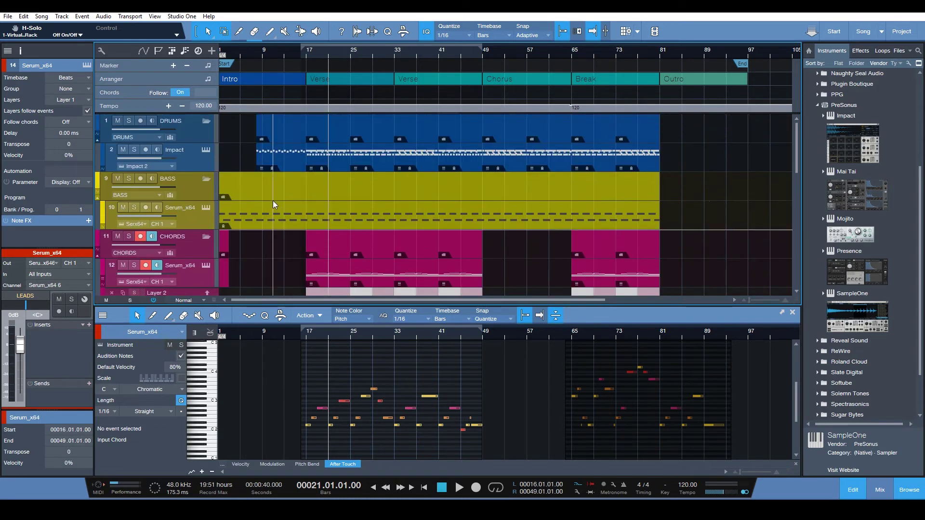
{"action": "scroll", "coordinate": [332, 183], "scroll_direction": "down", "scroll_amount": 10}
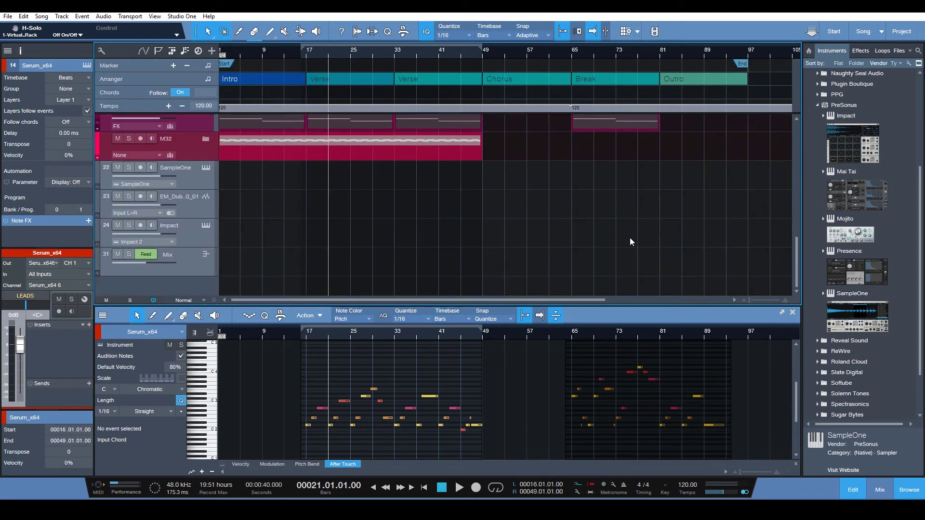
{"action": "left_click", "coordinate": [879, 52]}
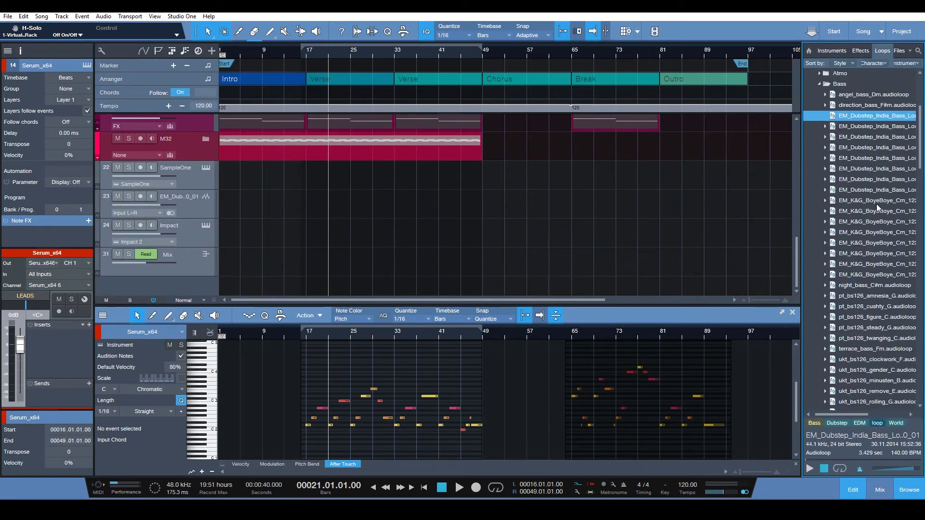
{"action": "left_click_drag", "start_coordinate": [871, 203], "coordinate": [244, 277]}
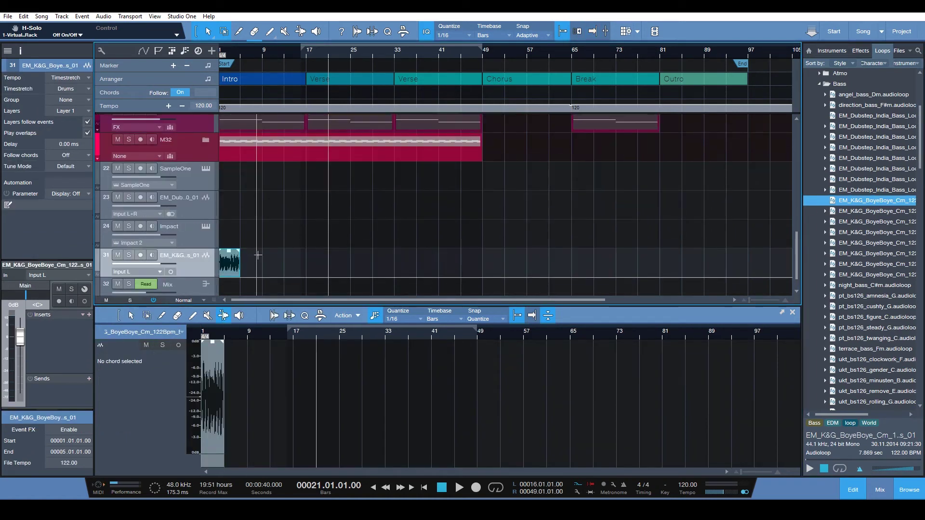
Step: Detect the chords of the EM_K&G_BoyeBoye bass loop and transfer them to the start of the chord track
{"action": "right_click", "coordinate": [236, 266]}
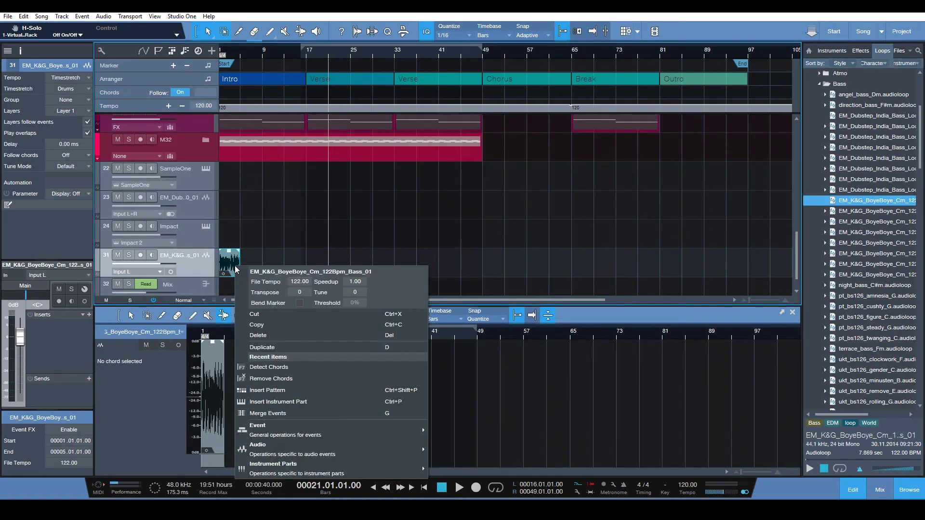
{"action": "left_click", "coordinate": [305, 369]}
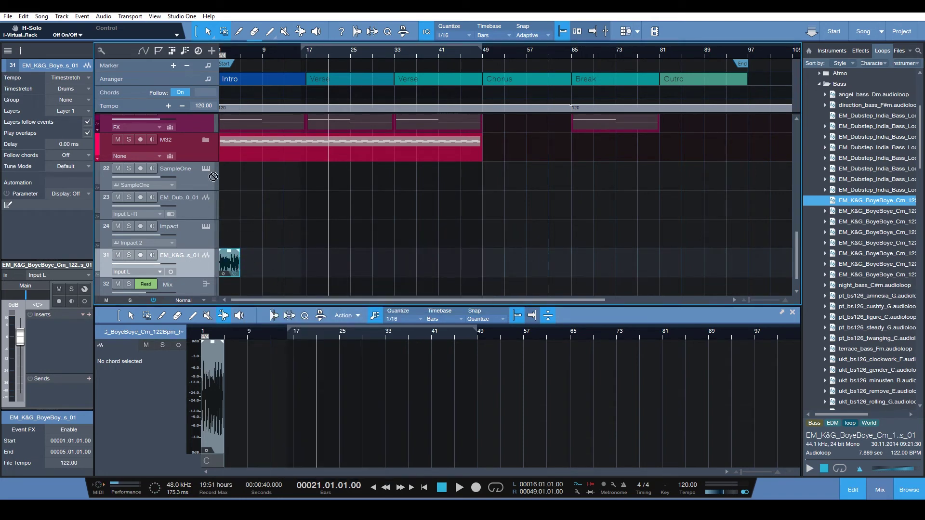
{"action": "left_click_drag", "start_coordinate": [235, 272], "coordinate": [224, 92]}
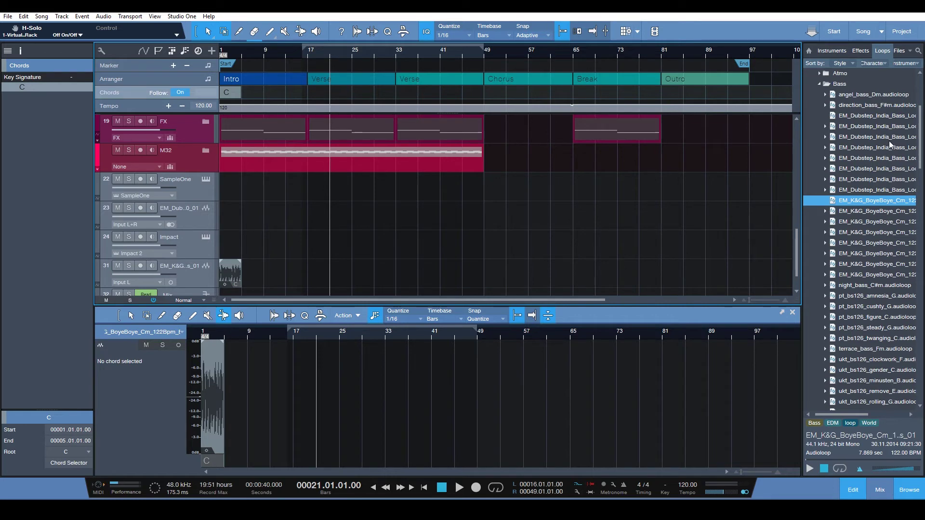
Step: Place the EM_Dubstep_India_Bass_Loop_C_140_01 loop at bar 1 of track 23 and detect its chords
{"action": "left_click_drag", "start_coordinate": [893, 117], "coordinate": [224, 216]}
{"action": "right_click", "coordinate": [225, 217]}
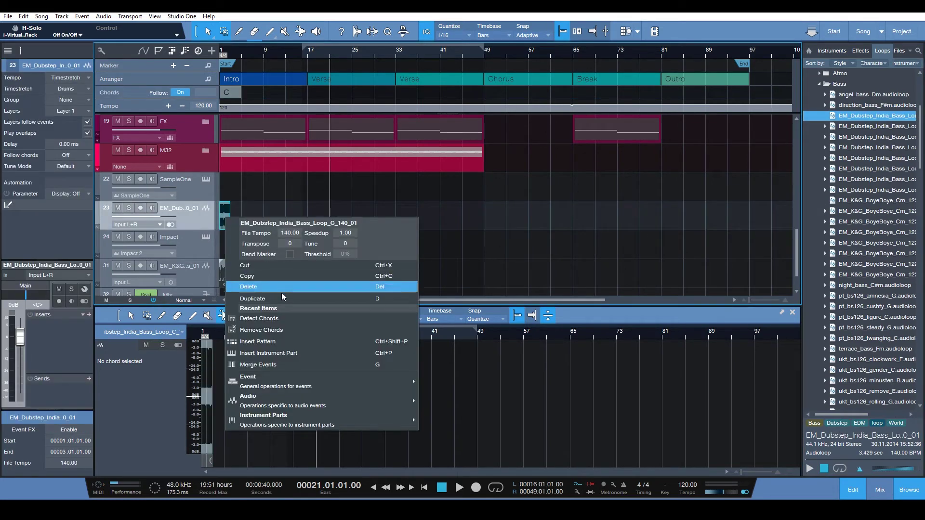
{"action": "left_click", "coordinate": [283, 318]}
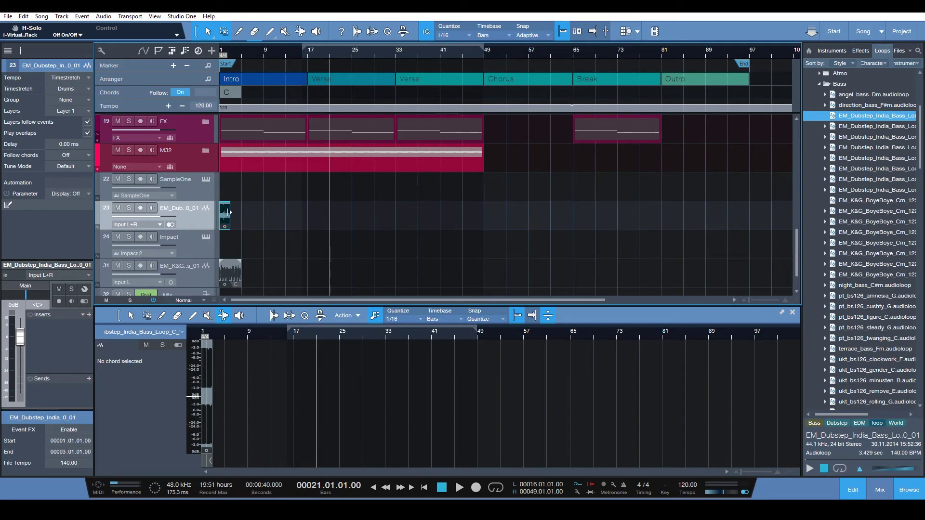
Step: Remove the existing chord from the chord track and transfer the dubstep bass loop's detected chords there at bar 1
{"action": "scroll", "coordinate": [251, 250], "scroll_direction": "up", "scroll_amount": 5}
{"action": "scroll", "coordinate": [271, 295], "scroll_direction": "up", "scroll_amount": 1}
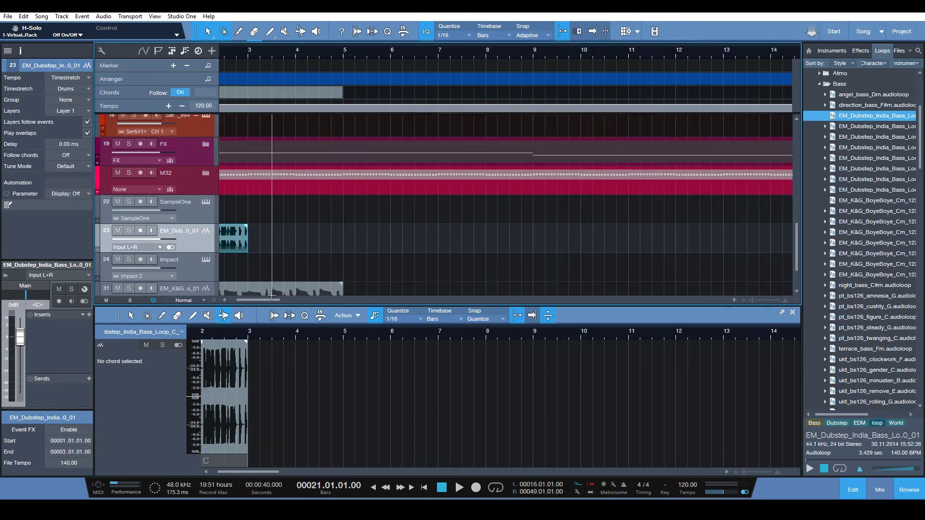
{"action": "left_click_drag", "start_coordinate": [264, 300], "coordinate": [229, 295]}
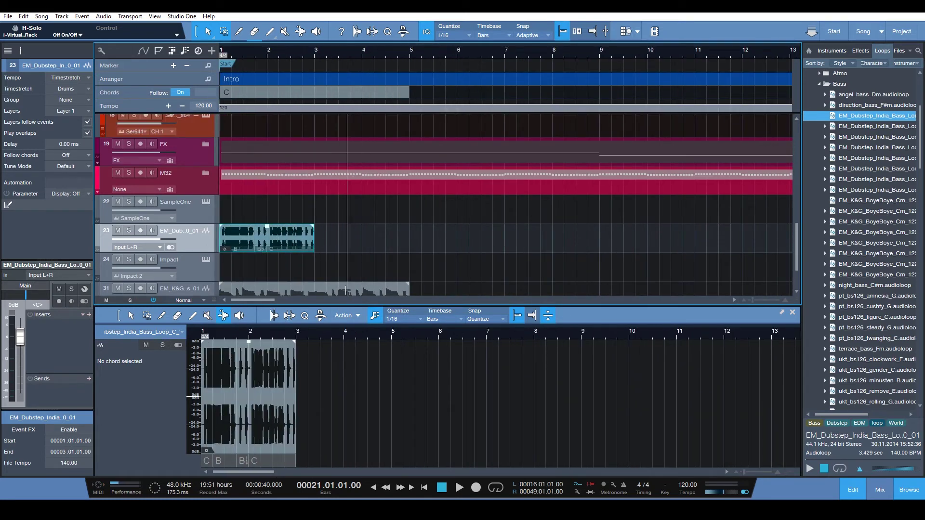
{"action": "left_click", "coordinate": [278, 94]}
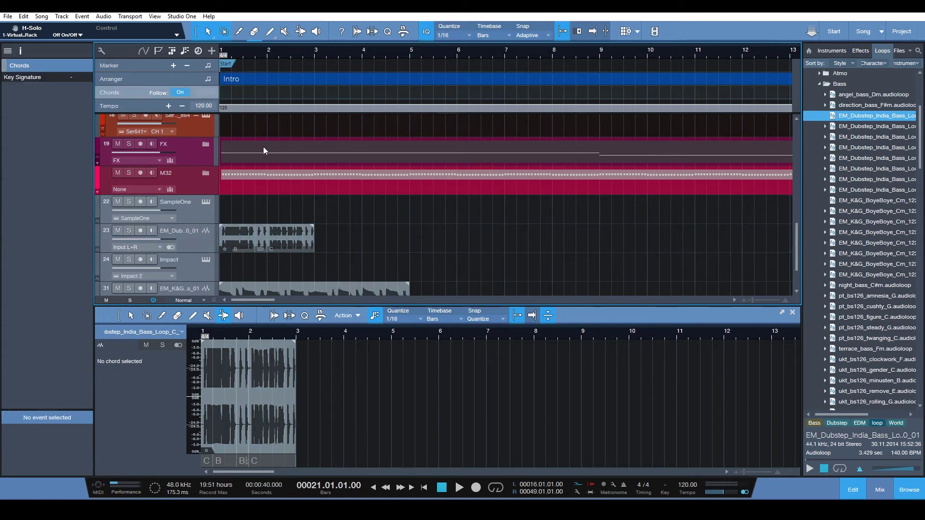
{"action": "left_click_drag", "start_coordinate": [265, 238], "coordinate": [254, 93]}
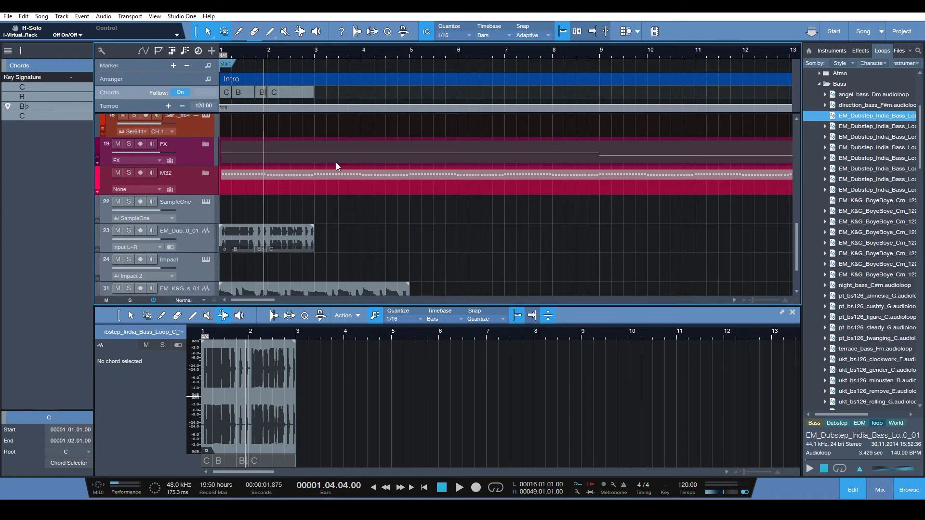
Step: Review the tracks from CHORDS and LEADS down to Mix beneath the updated chord track
{"action": "scroll", "coordinate": [334, 167], "scroll_direction": "up", "scroll_amount": 5}
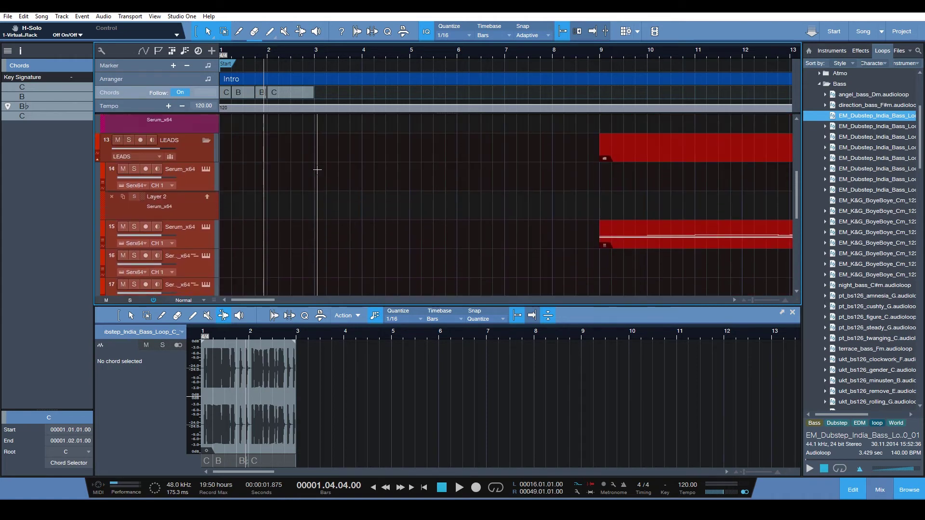
{"action": "scroll", "coordinate": [322, 183], "scroll_direction": "down", "scroll_amount": 6}
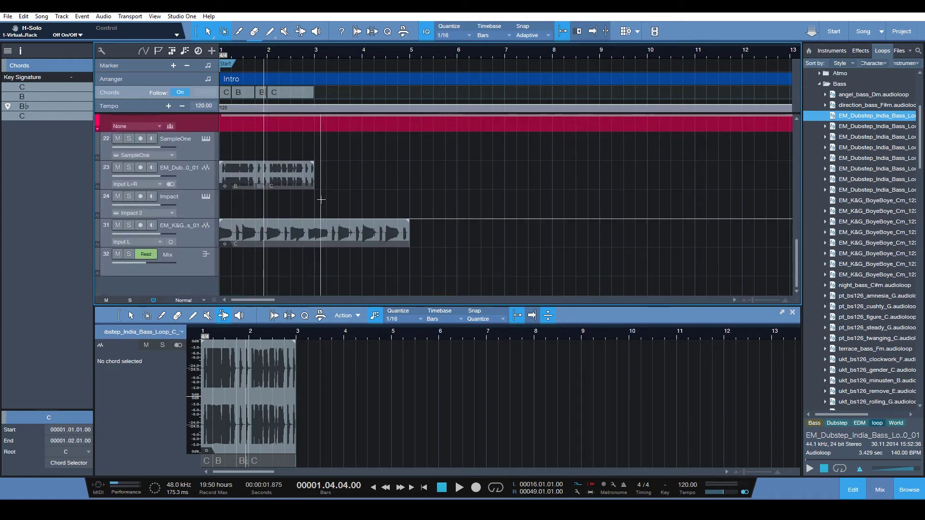
{"action": "scroll", "coordinate": [321, 195], "scroll_direction": "up", "scroll_amount": 3}
{"action": "scroll", "coordinate": [323, 193], "scroll_direction": "up", "scroll_amount": 4}
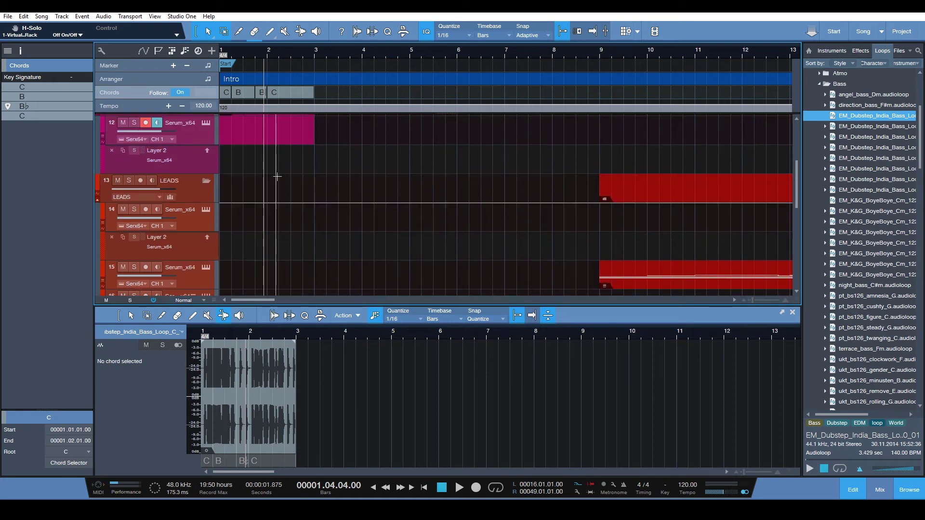
{"action": "scroll", "coordinate": [292, 172], "scroll_direction": "down", "scroll_amount": 3}
{"action": "scroll", "coordinate": [298, 160], "scroll_direction": "down", "scroll_amount": 10}
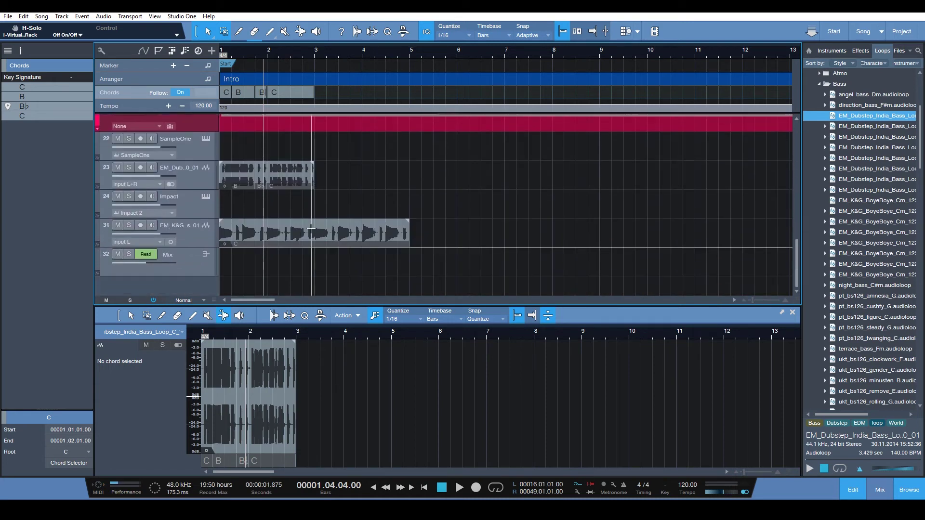
Step: Delete the bass loop events on tracks 23 and 31 and clear all chords from the chord track
{"action": "left_click", "coordinate": [237, 181]}
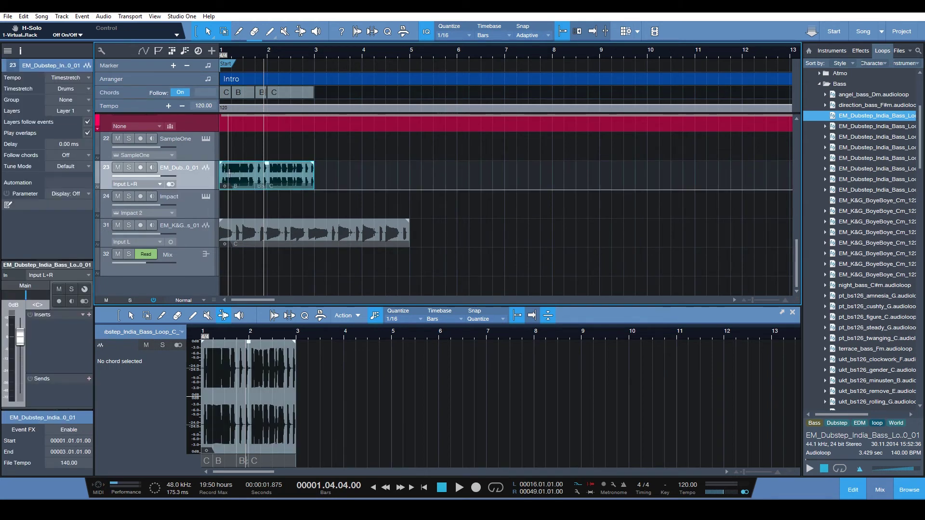
{"action": "key", "text": "Delete"}
{"action": "left_click", "coordinate": [259, 235]}
{"action": "key", "text": "Delete"}
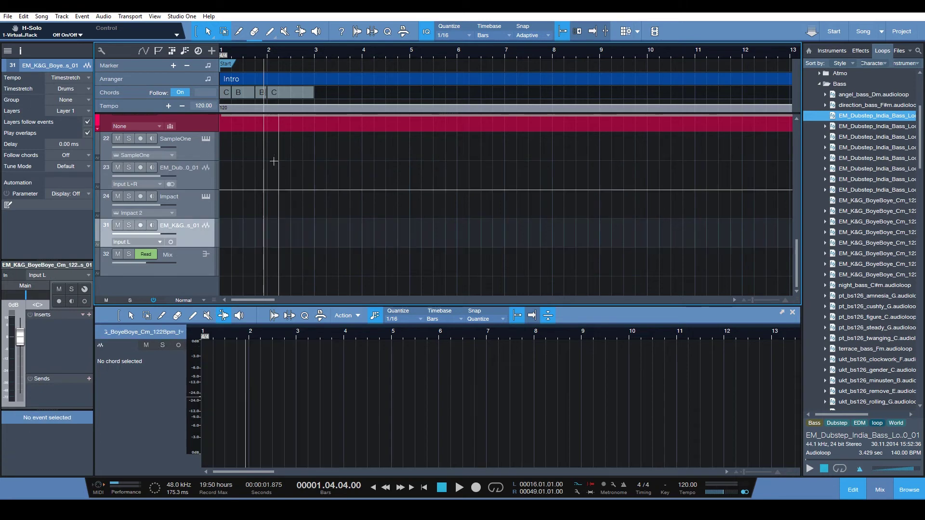
{"action": "left_click_drag", "start_coordinate": [291, 85], "coordinate": [221, 86]}
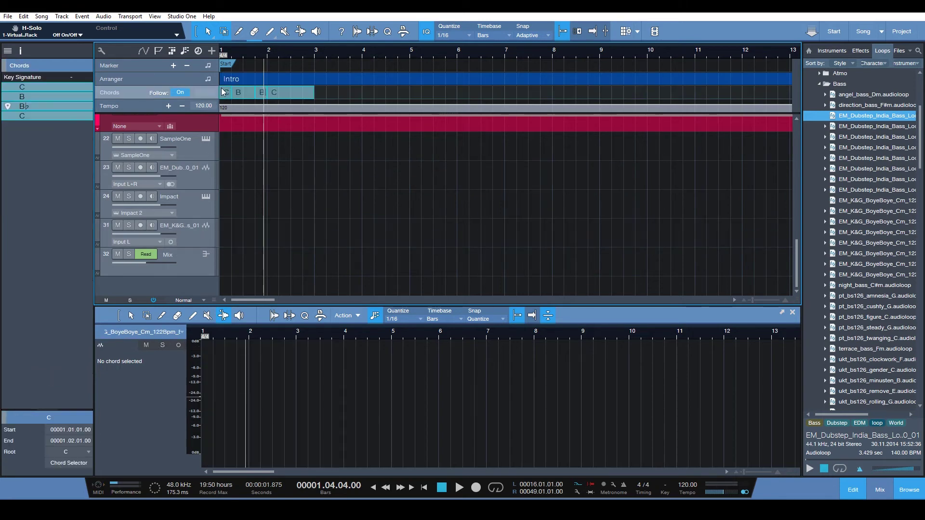
{"action": "key", "text": "Delete"}
Step: Show the whole song from Intro to Outro and view the song key choices without picking one
{"action": "scroll", "coordinate": [317, 216], "scroll_direction": "up", "scroll_amount": 2}
{"action": "scroll", "coordinate": [317, 216], "scroll_direction": "down", "scroll_amount": 6}
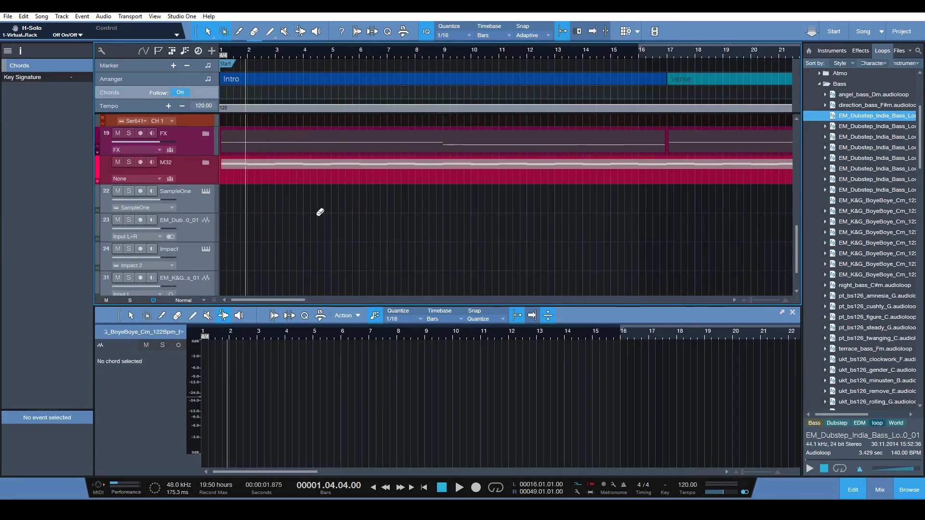
{"action": "scroll", "coordinate": [331, 210], "scroll_direction": "down", "scroll_amount": 2}
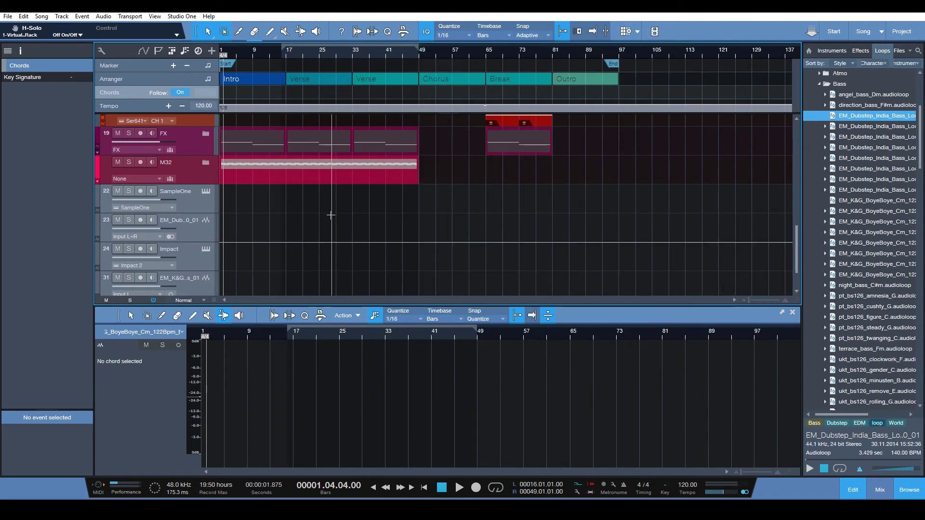
{"action": "scroll", "coordinate": [331, 217], "scroll_direction": "up", "scroll_amount": 5}
{"action": "scroll", "coordinate": [331, 219], "scroll_direction": "up", "scroll_amount": 3}
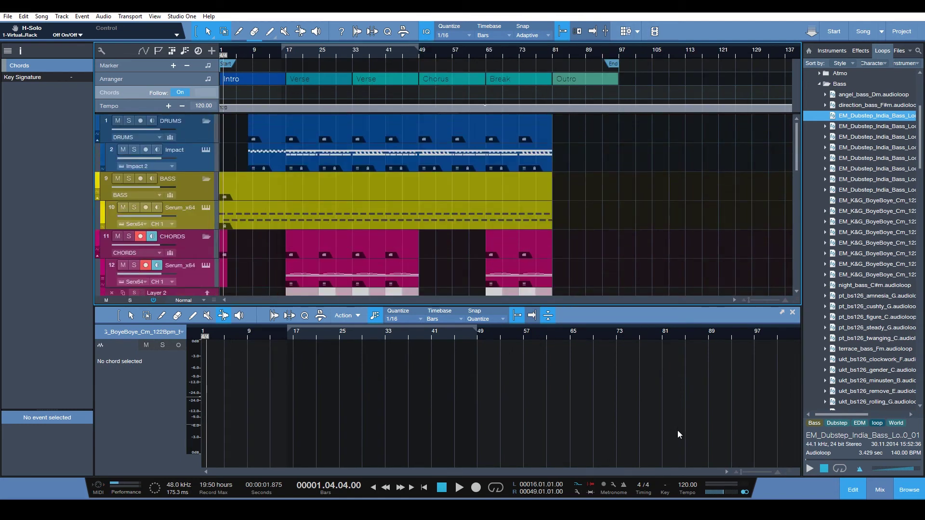
{"action": "left_click", "coordinate": [663, 488]}
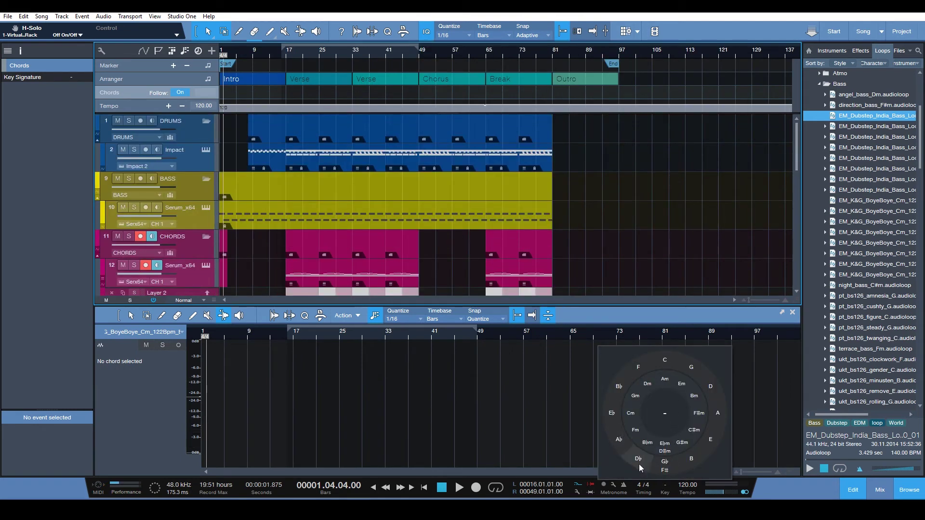
{"action": "left_click", "coordinate": [626, 253]}
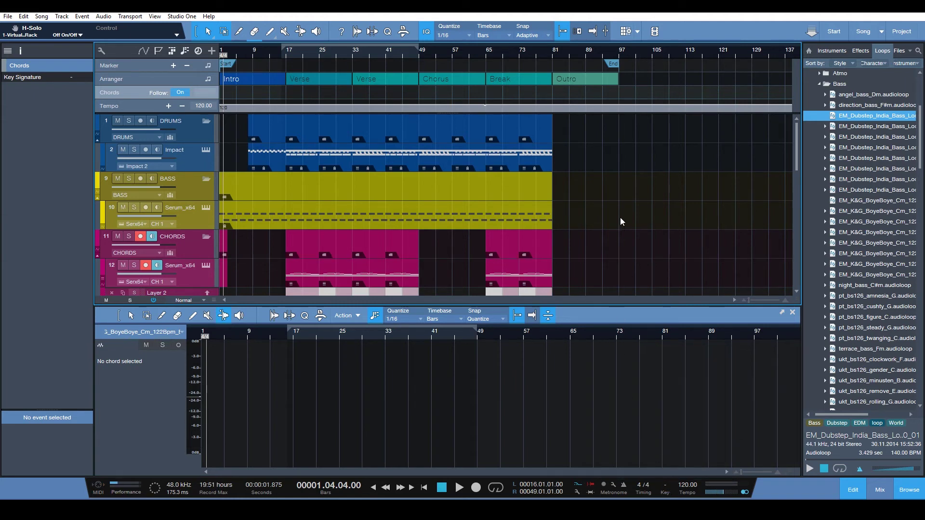
Step: Review the arrangement of the DRUMS, BASS, CHORDS and LEADS tracks across the whole song
{"action": "scroll", "coordinate": [515, 224], "scroll_direction": "down", "scroll_amount": 5}
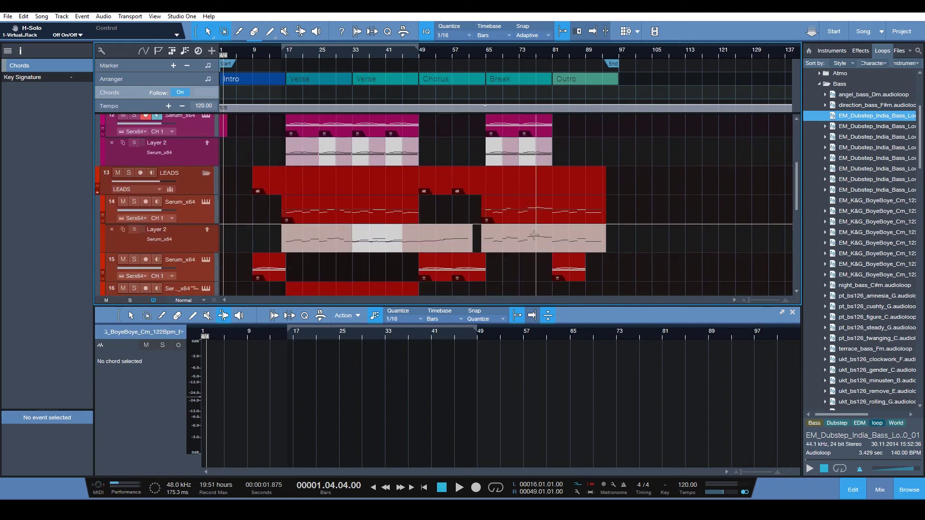
{"action": "scroll", "coordinate": [557, 243], "scroll_direction": "down", "scroll_amount": 2}
{"action": "scroll", "coordinate": [359, 216], "scroll_direction": "up", "scroll_amount": 8}
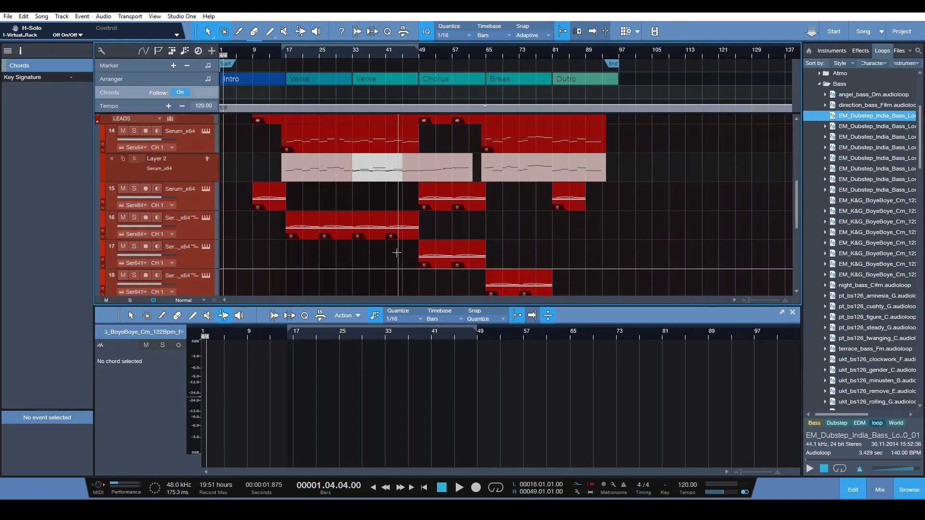
{"action": "scroll", "coordinate": [403, 219], "scroll_direction": "up", "scroll_amount": 3}
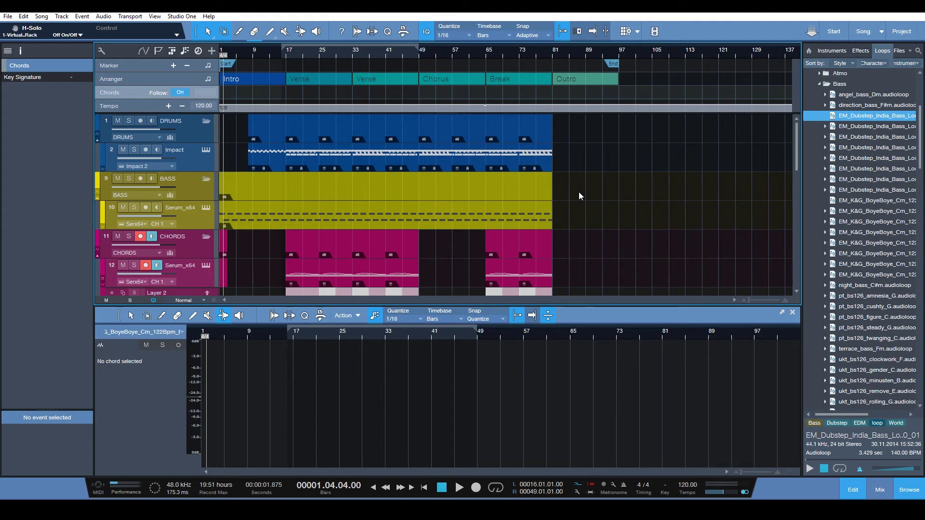
{"action": "scroll", "coordinate": [579, 192], "scroll_direction": "down", "scroll_amount": 1}
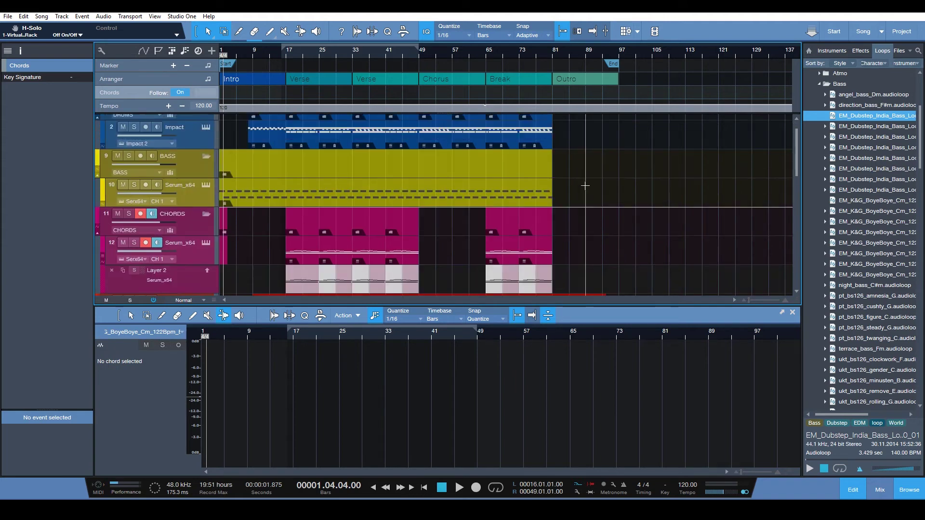
{"action": "scroll", "coordinate": [578, 193], "scroll_direction": "up", "scroll_amount": 1}
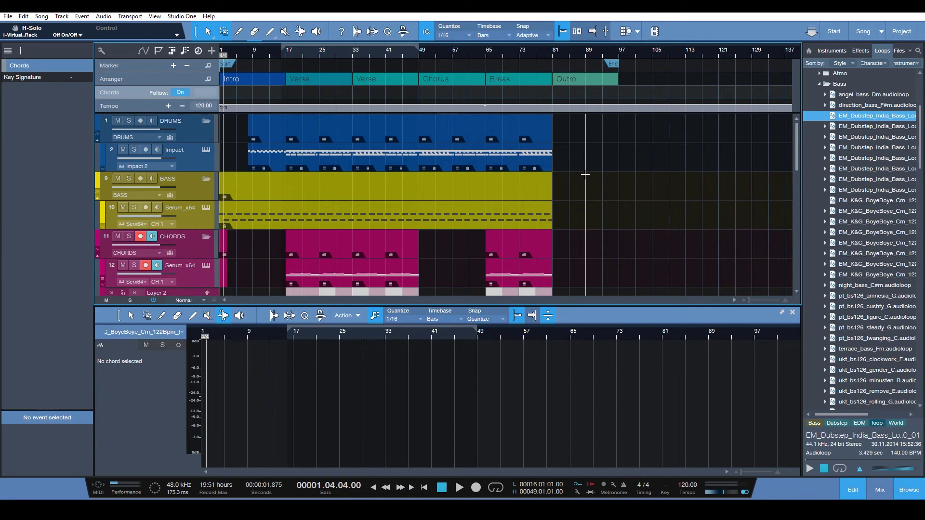
{"action": "scroll", "coordinate": [587, 216], "scroll_direction": "down", "scroll_amount": 6}
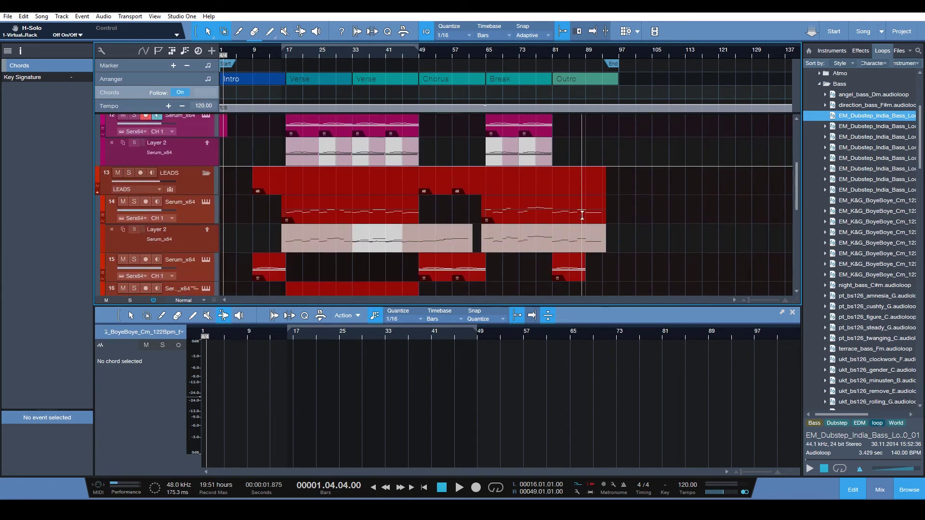
{"action": "scroll", "coordinate": [592, 212], "scroll_direction": "up", "scroll_amount": 6}
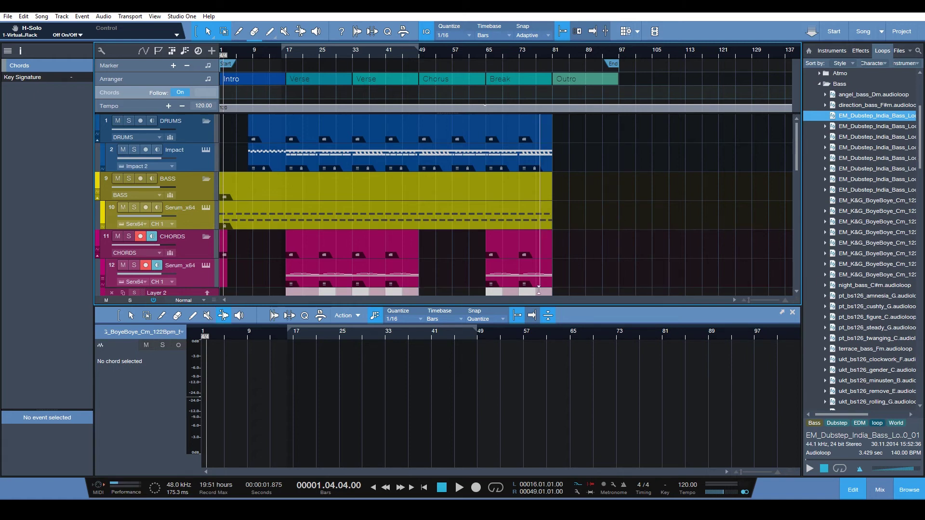
Step: Open the mixer and look through the arrangement from DRUMS down to the FX, M32 and SampleOne tracks
{"action": "key", "text": "F3"}
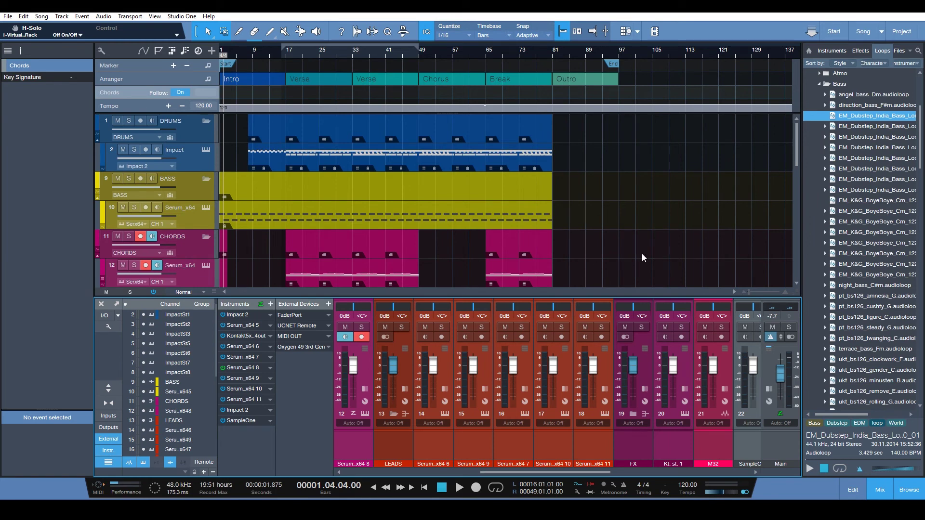
{"action": "scroll", "coordinate": [640, 198], "scroll_direction": "down", "scroll_amount": 2}
{"action": "scroll", "coordinate": [640, 198], "scroll_direction": "up", "scroll_amount": 2}
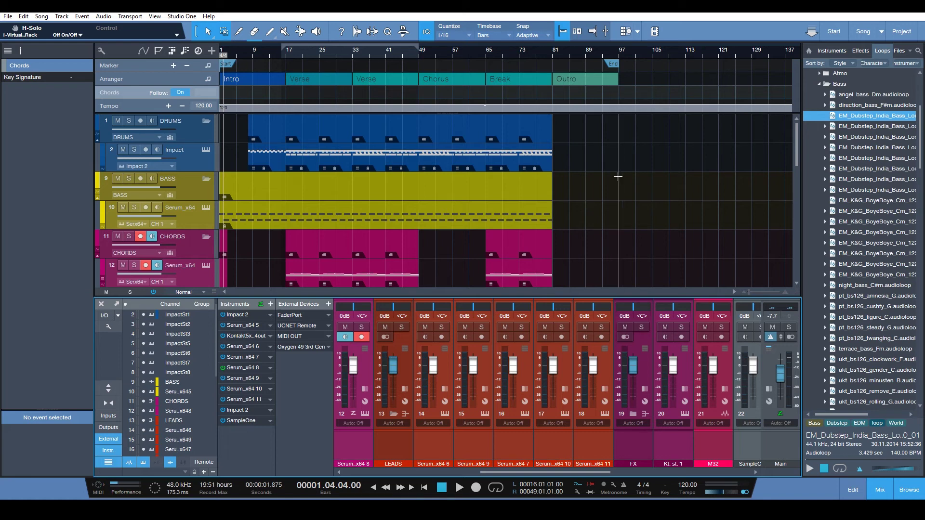
{"action": "scroll", "coordinate": [614, 183], "scroll_direction": "down", "scroll_amount": 5}
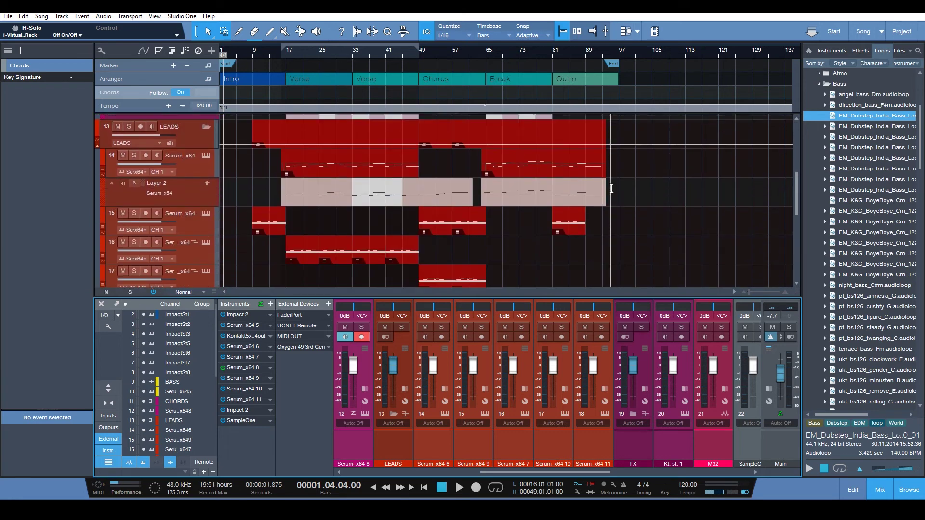
{"action": "scroll", "coordinate": [612, 188], "scroll_direction": "up", "scroll_amount": 2}
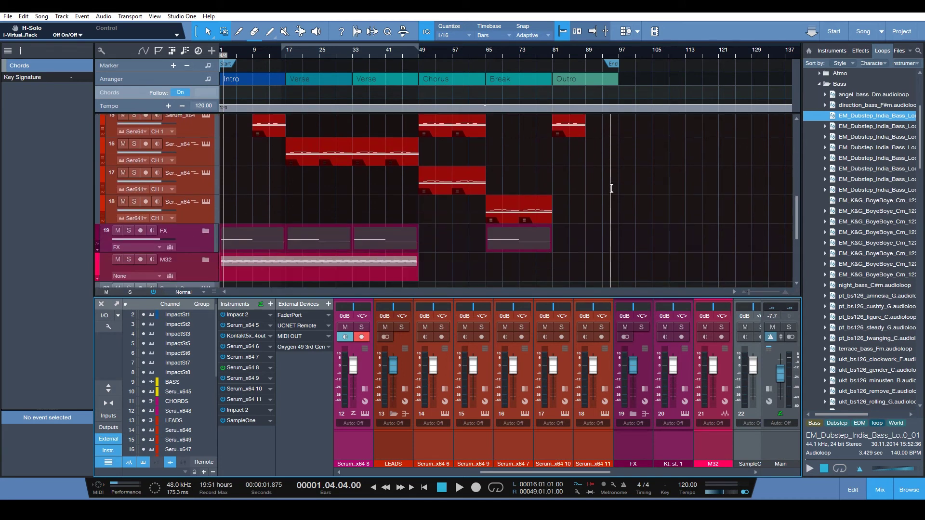
{"action": "scroll", "coordinate": [620, 185], "scroll_direction": "up", "scroll_amount": 5}
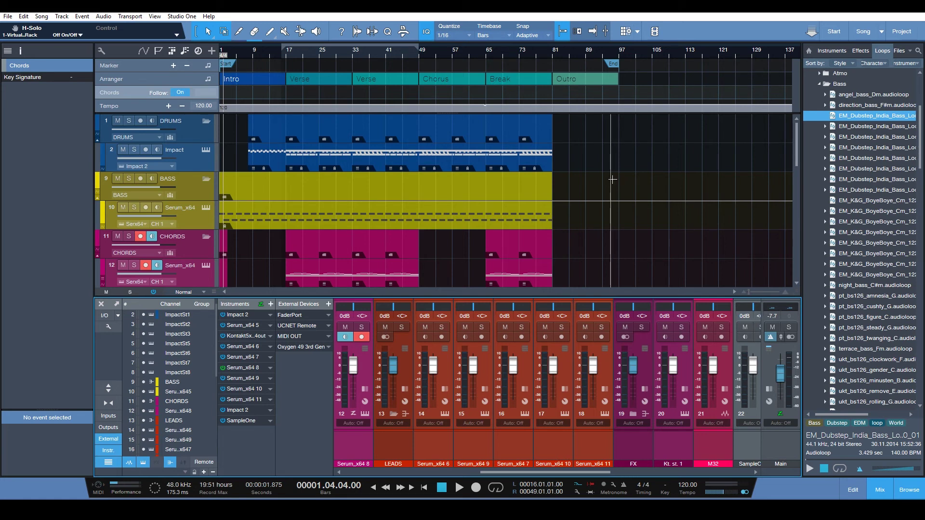
{"action": "scroll", "coordinate": [619, 177], "scroll_direction": "down", "scroll_amount": 6}
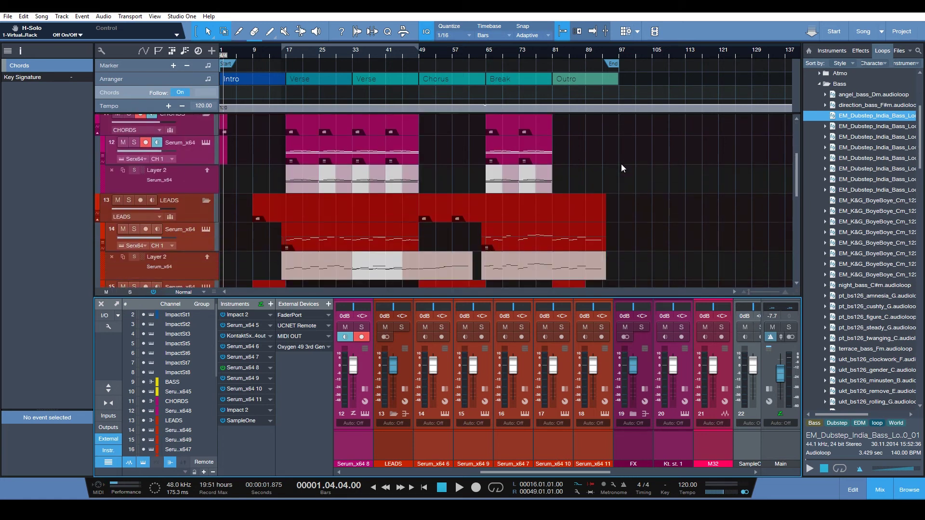
{"action": "scroll", "coordinate": [624, 175], "scroll_direction": "down", "scroll_amount": 4}
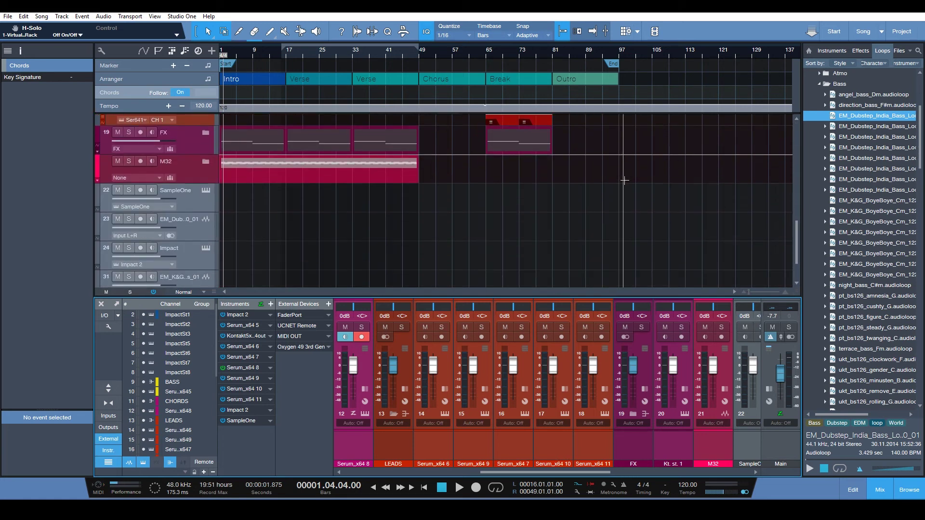
{"action": "scroll", "coordinate": [624, 181], "scroll_direction": "up", "scroll_amount": 7}
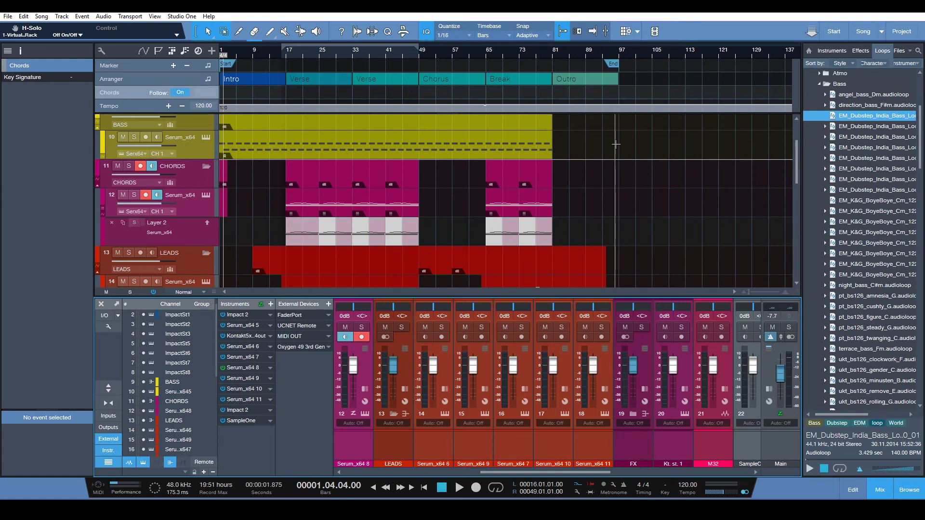
{"action": "scroll", "coordinate": [619, 144], "scroll_direction": "up", "scroll_amount": 3}
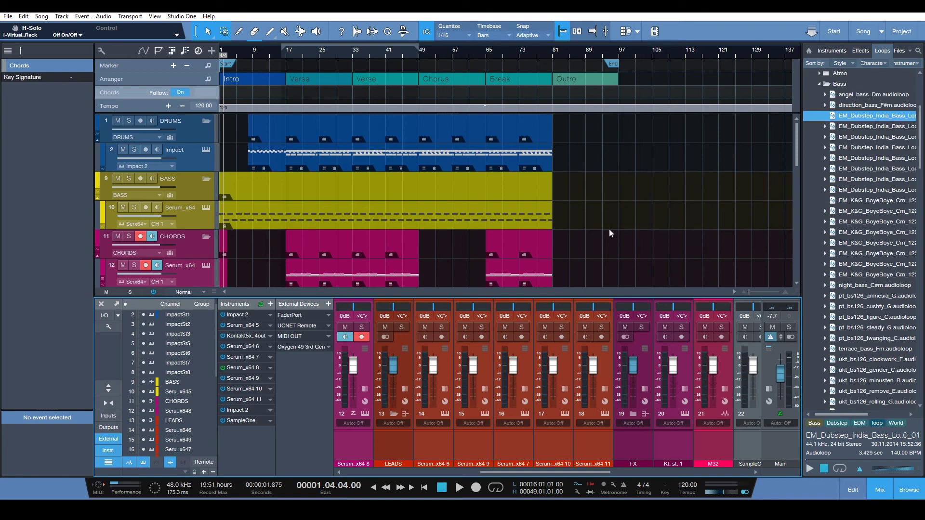
{"action": "scroll", "coordinate": [618, 215], "scroll_direction": "down", "scroll_amount": 2}
{"action": "scroll", "coordinate": [615, 214], "scroll_direction": "up", "scroll_amount": 2}
{"action": "scroll", "coordinate": [551, 169], "scroll_direction": "down", "scroll_amount": 2}
{"action": "scroll", "coordinate": [528, 206], "scroll_direction": "up", "scroll_amount": 2}
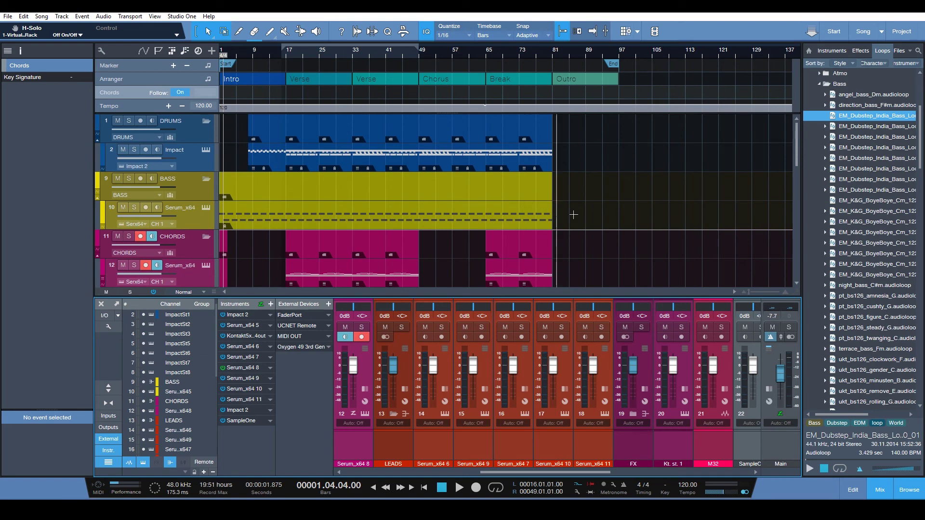
{"action": "scroll", "coordinate": [521, 204], "scroll_direction": "down", "scroll_amount": 2}
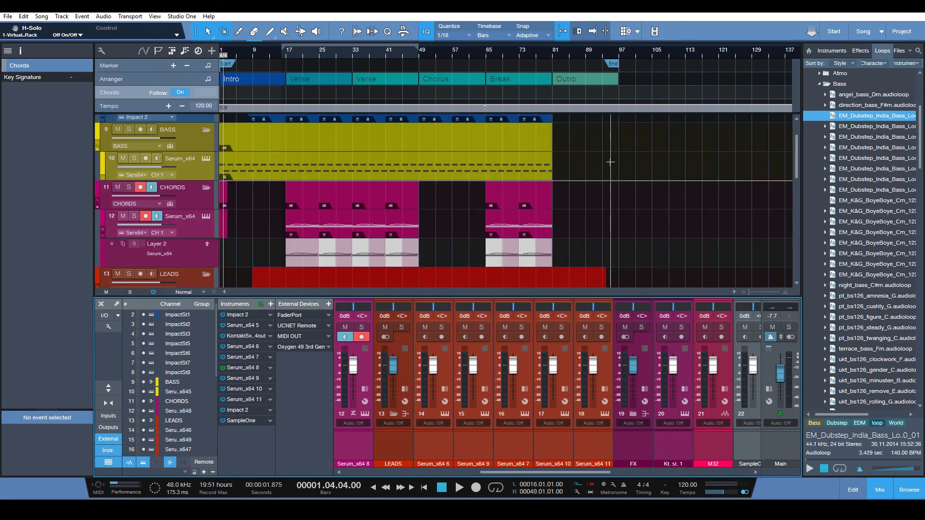
{"action": "scroll", "coordinate": [619, 162], "scroll_direction": "up", "scroll_amount": 2}
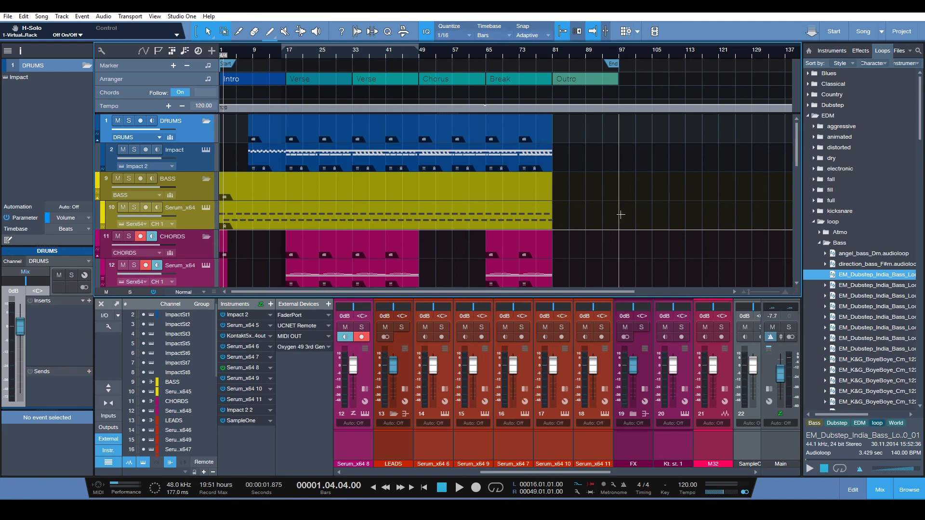
{"action": "scroll", "coordinate": [621, 215], "scroll_direction": "down", "scroll_amount": 5}
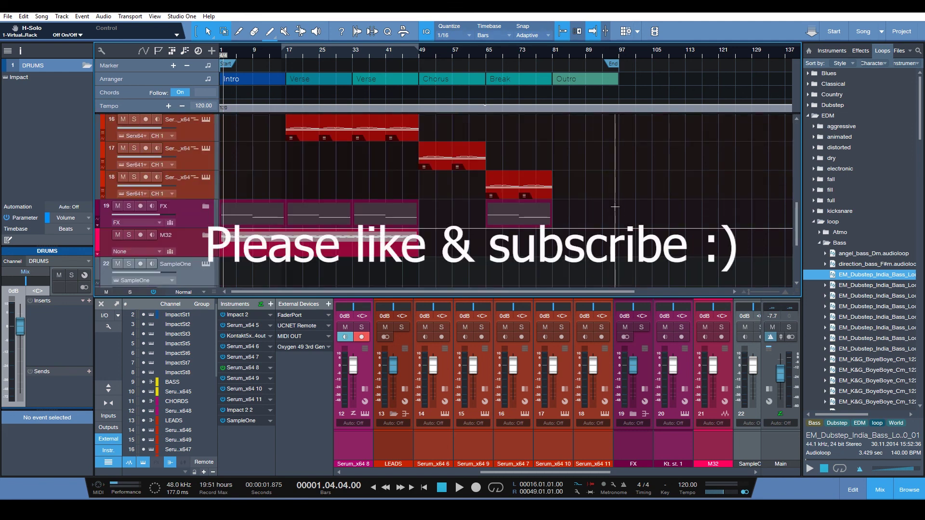